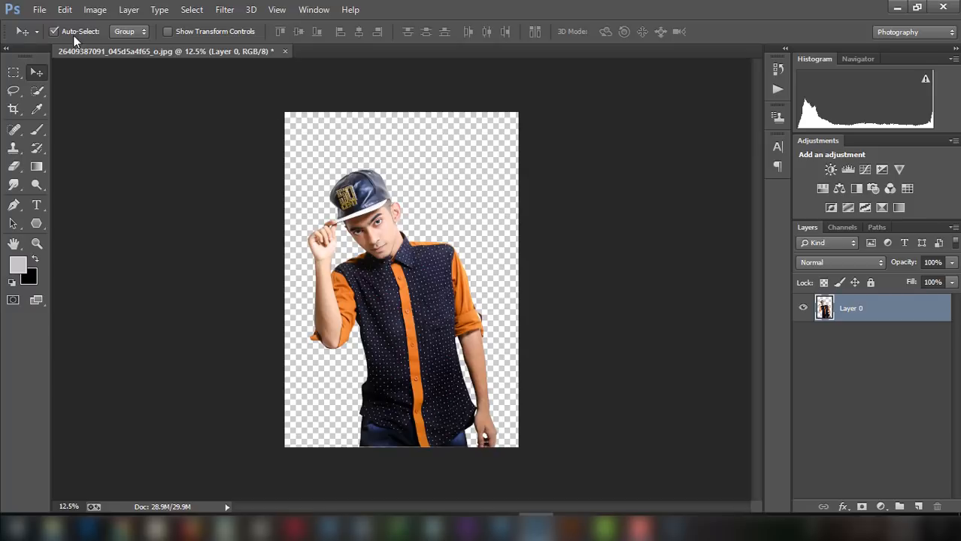
Step: Start a new document and set its width to 3000 pixels and its height to 2000 pixels
left_click(39, 9)
left_click(53, 27)
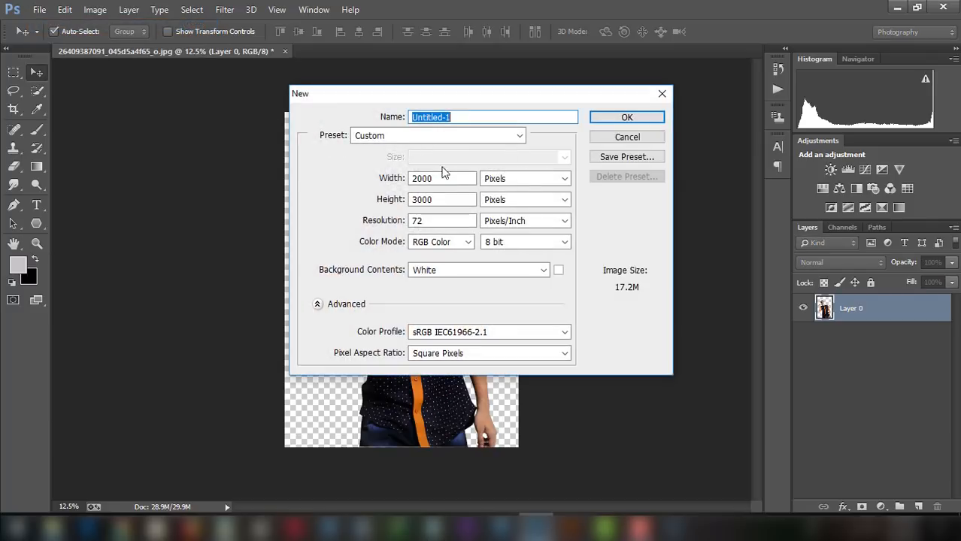
double_click(449, 179)
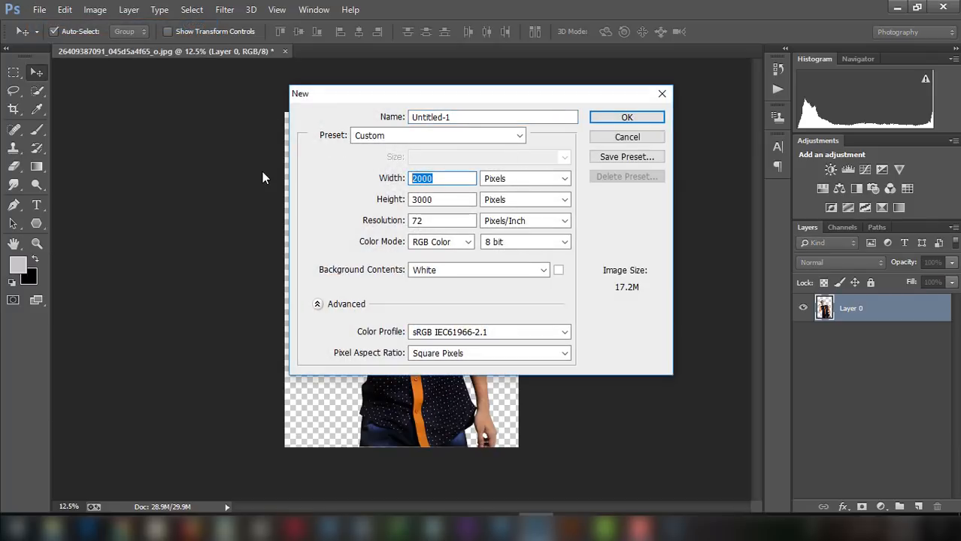
type("30")
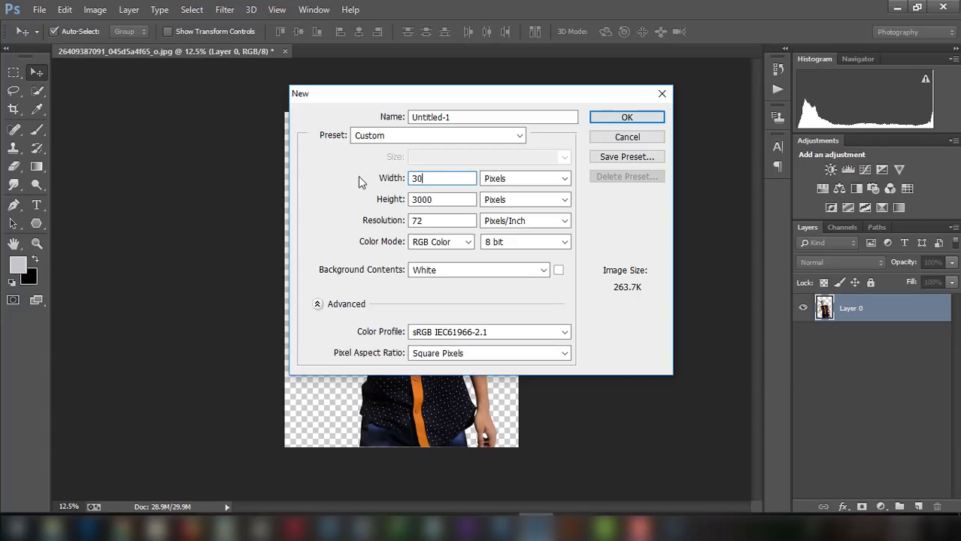
type("00")
key("Tab")
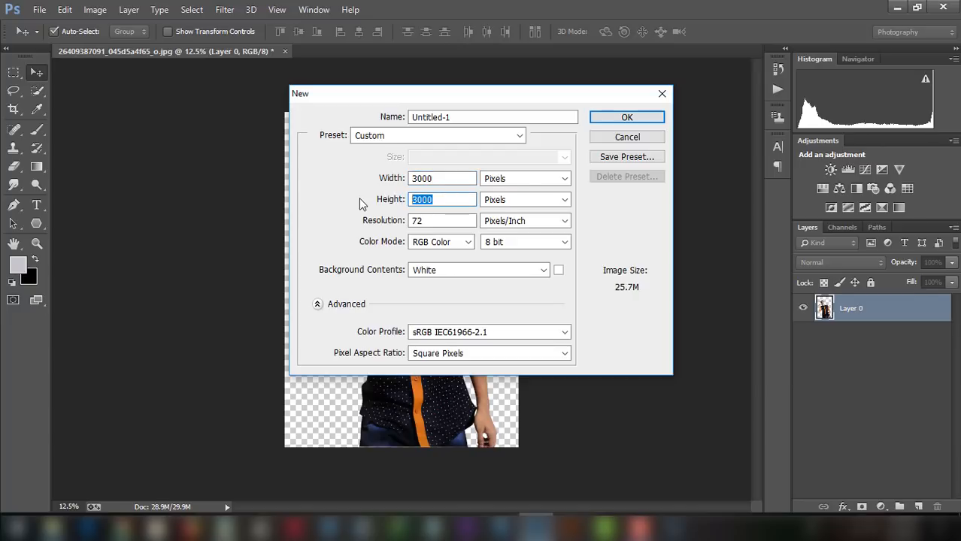
type("2000")
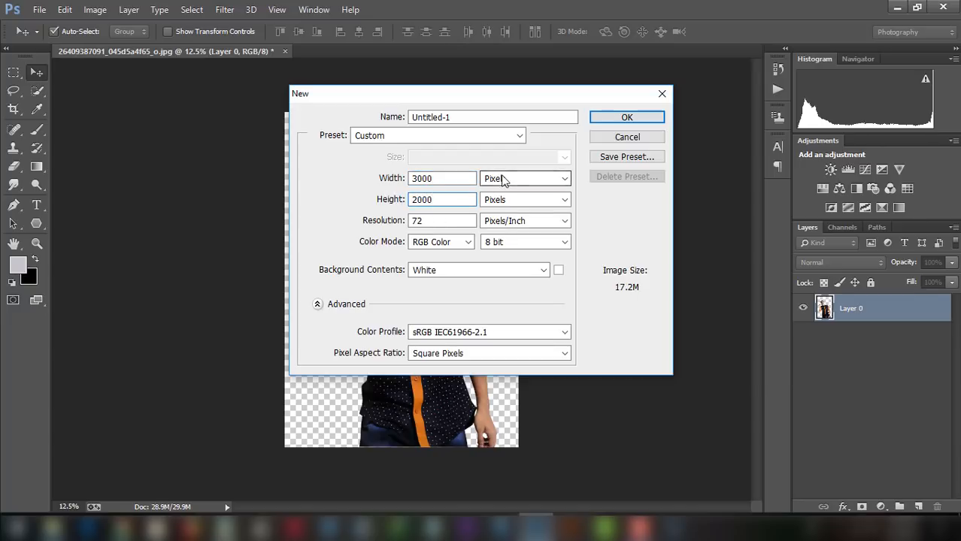
Step: Keep pixel units, a resolution of 72 pixels/inch, RGB Color mode and white background contents, and create the document
left_click(497, 180)
left_click(506, 194)
left_click(515, 199)
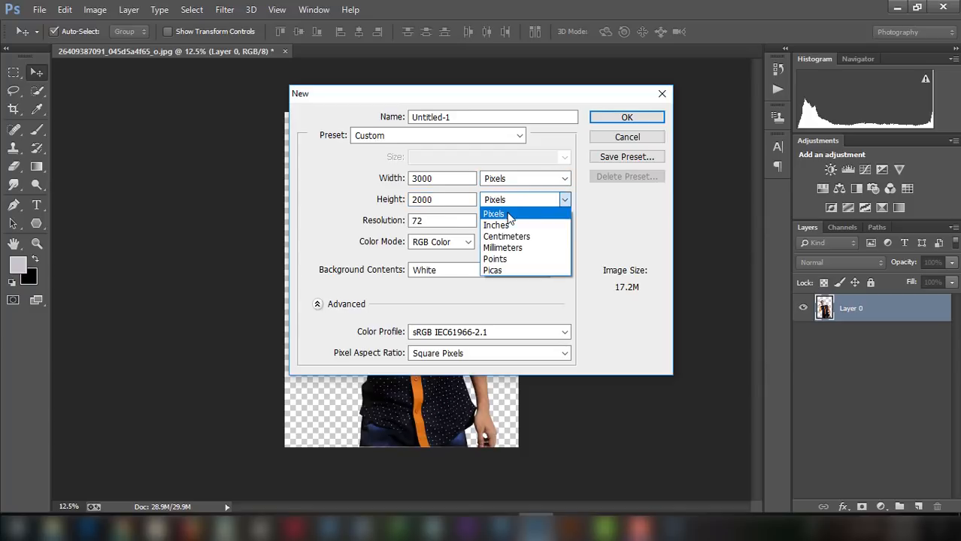
left_click(508, 213)
left_click(417, 221)
double_click(433, 221)
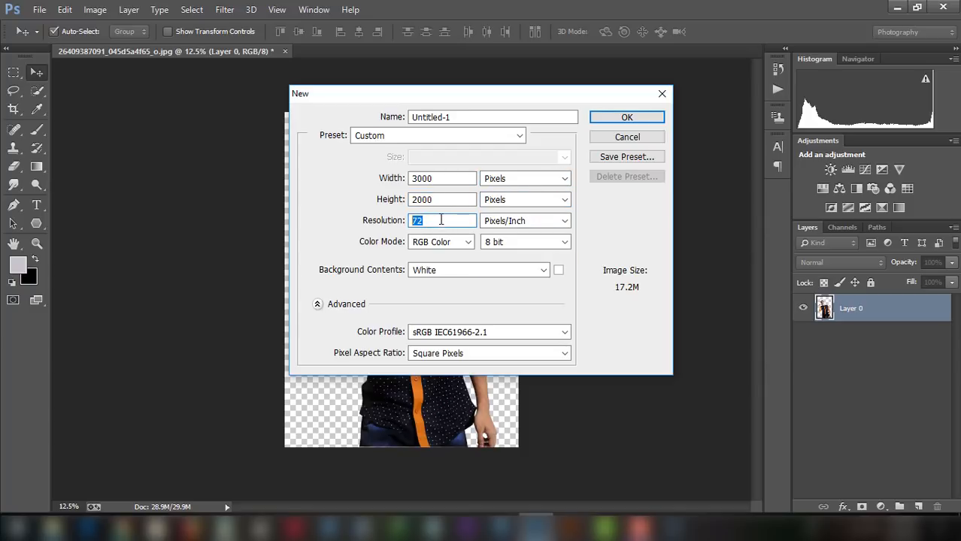
left_click(435, 242)
left_click(436, 277)
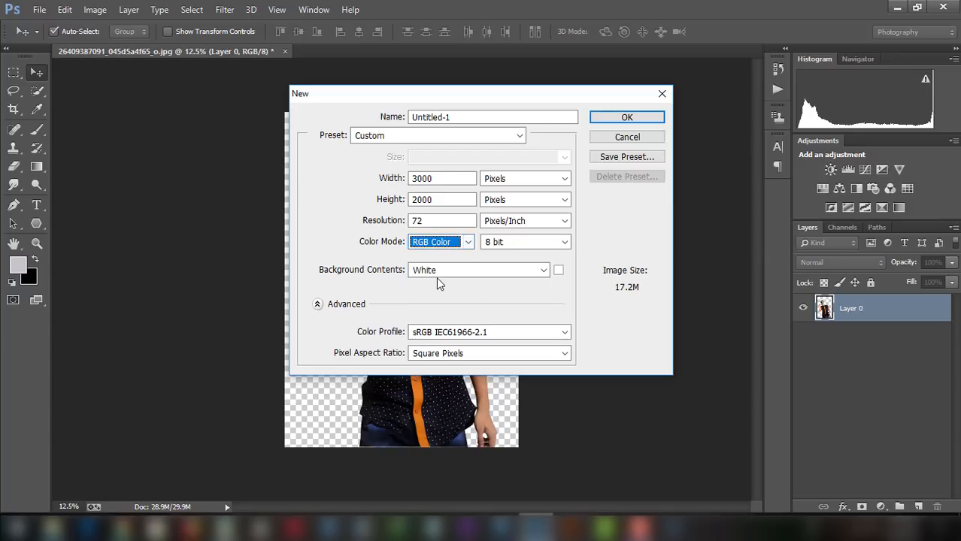
left_click(437, 274)
left_click(440, 280)
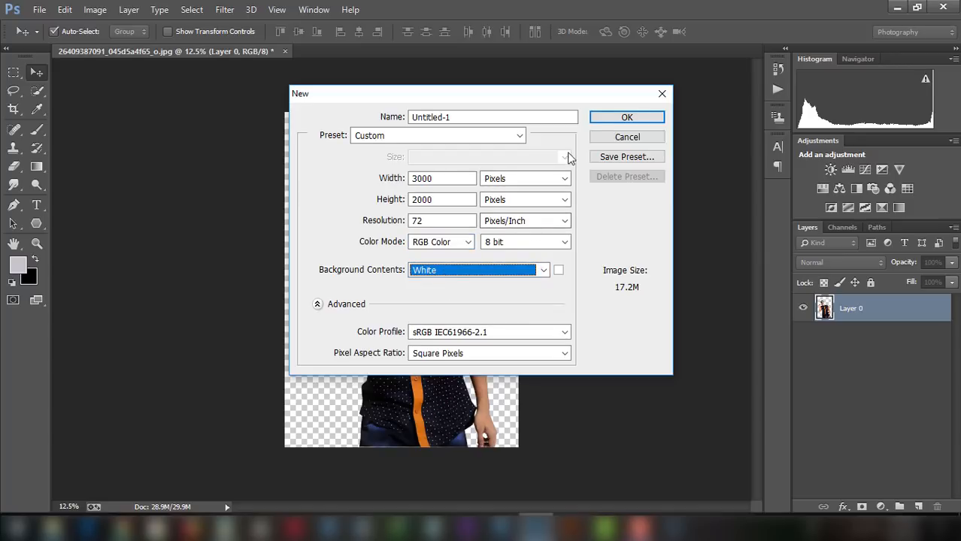
left_click(621, 121)
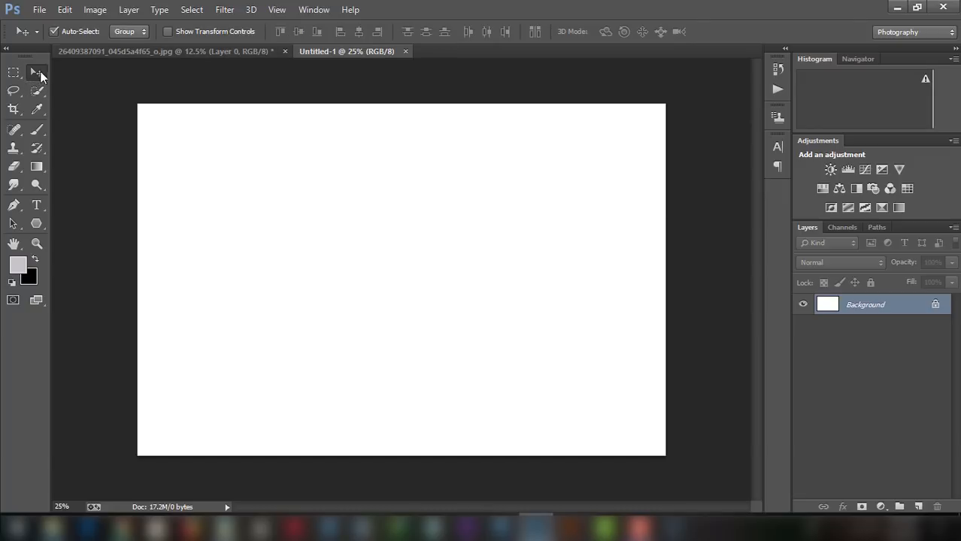
Step: Set the foreground color to grey #a9a9aa and add a new empty layer above the background
left_click(18, 269)
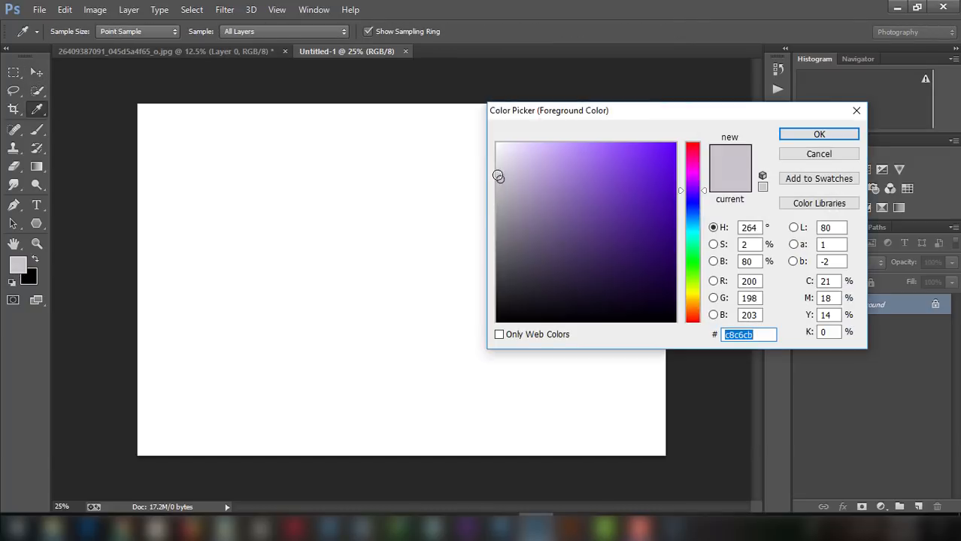
left_click(497, 202)
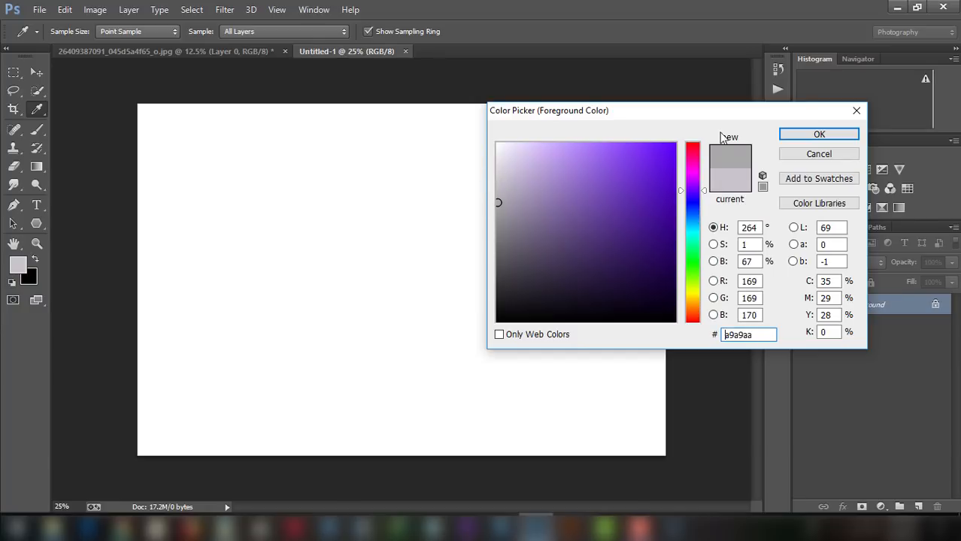
left_click(819, 134)
key("v")
left_click(917, 505)
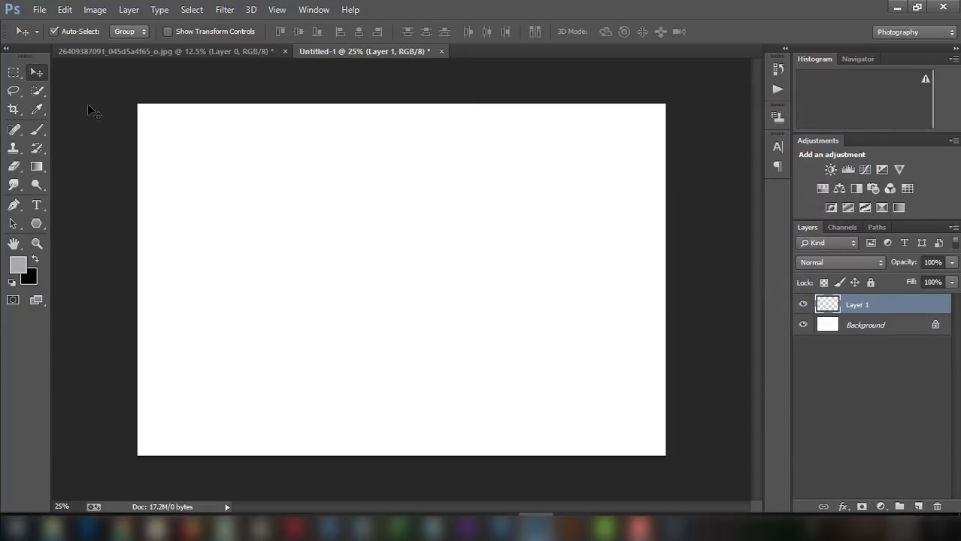
Step: Fill the new layer with a horizontal linear grey-to-transparent gradient fading out from the canvas's left edge to about its middle
left_click(37, 130)
left_click(43, 161)
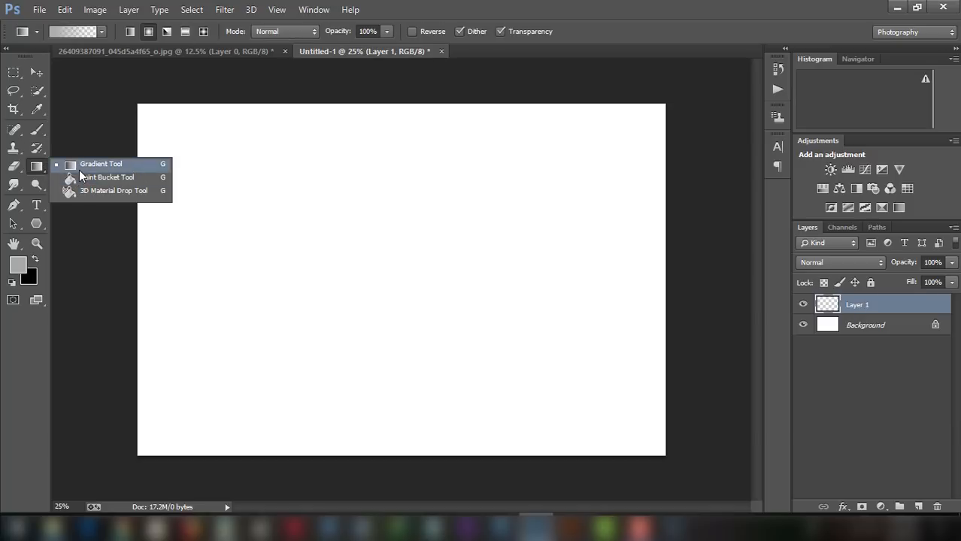
left_click(78, 167)
left_click_drag(132, 276, 301, 278)
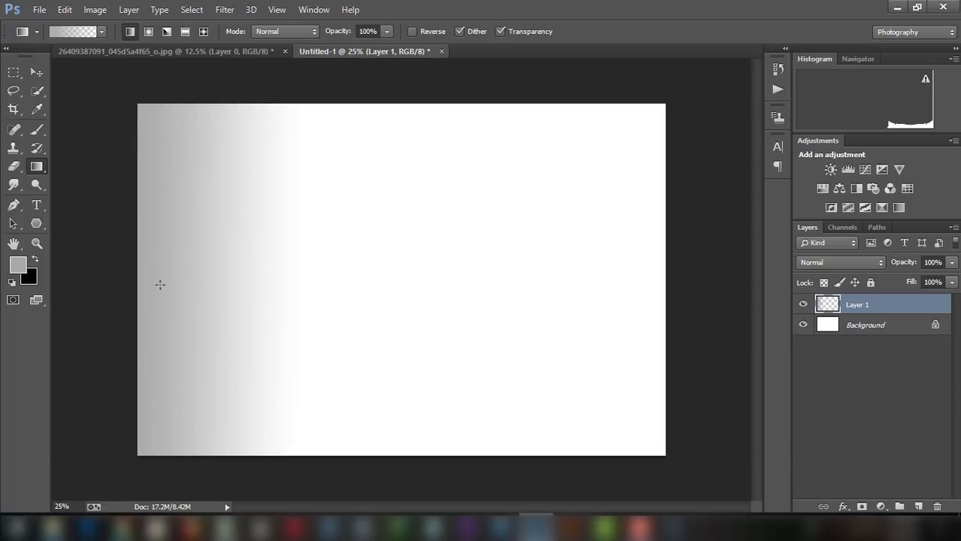
left_click_drag(197, 273, 410, 273)
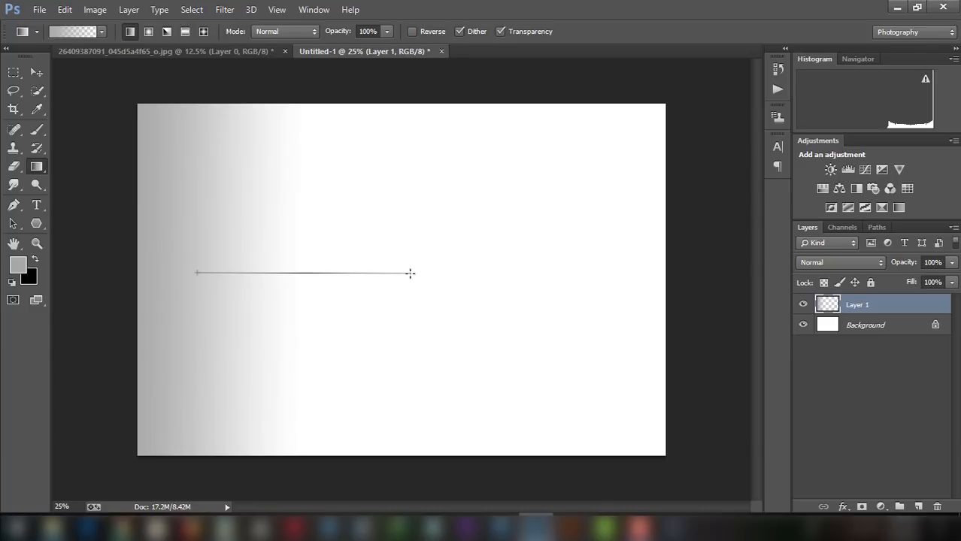
left_click_drag(410, 273, 410, 273)
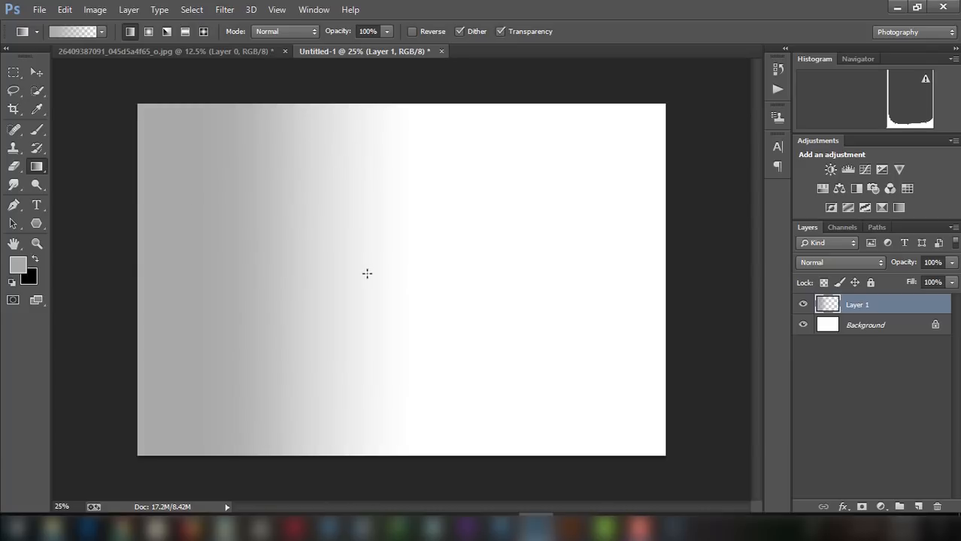
Step: Rotate the gradient layer by about -47° and enlarge it so the grey covers the canvas's lower-left corner
left_click(32, 68)
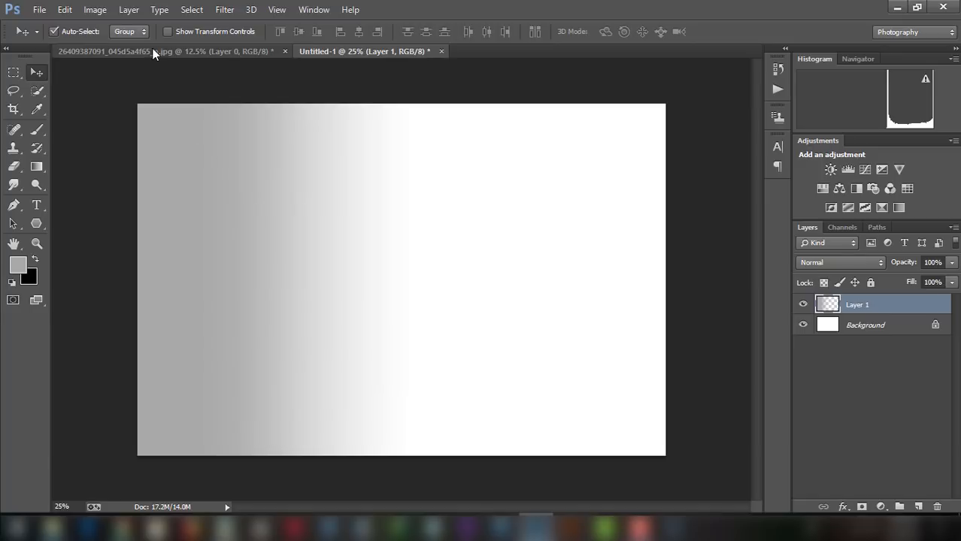
left_click(168, 32)
left_click_drag(314, 89, 73, 72)
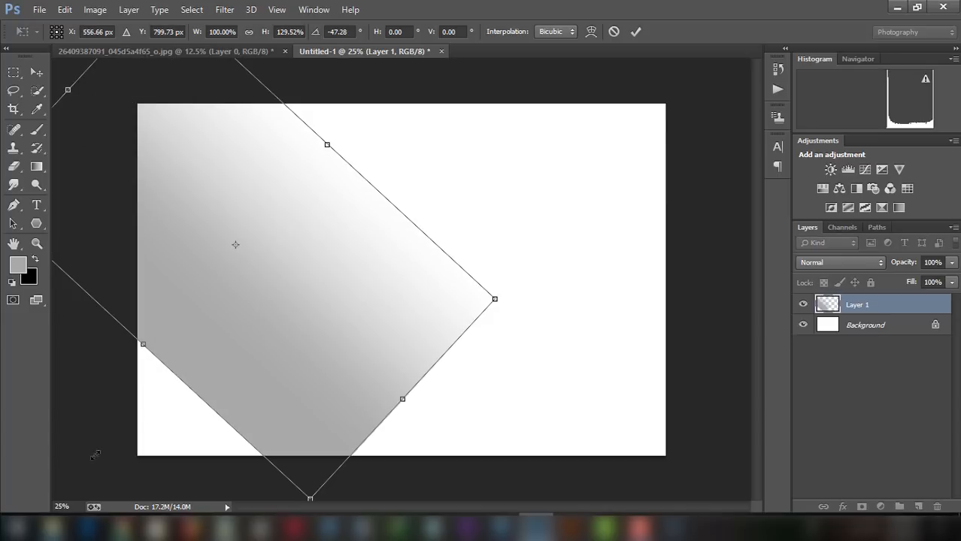
left_click_drag(96, 455, 65, 489)
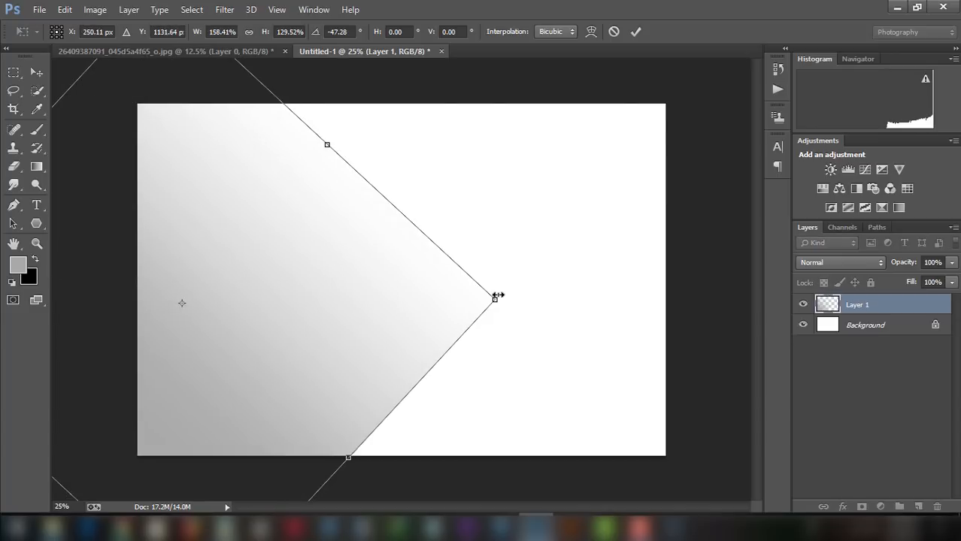
left_click_drag(495, 296, 554, 299)
left_click(635, 32)
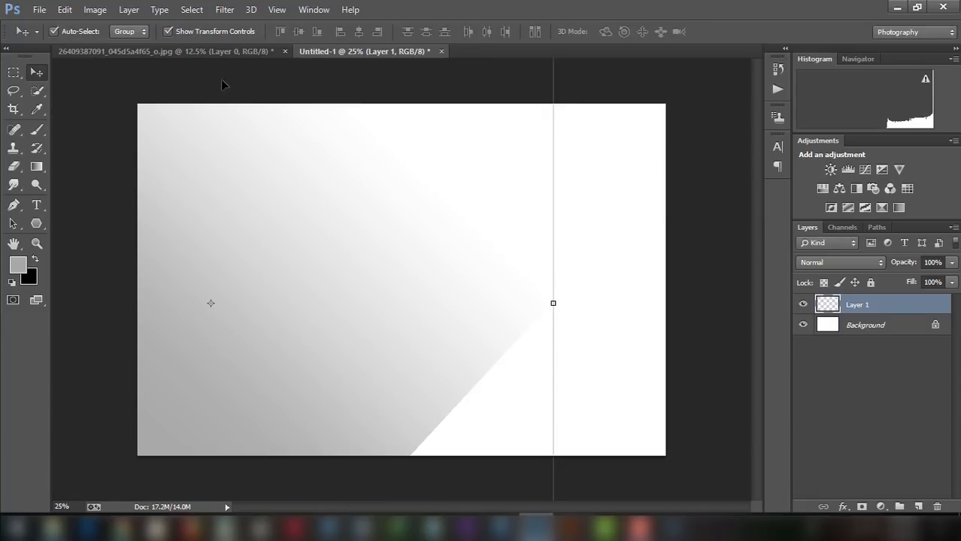
left_click(169, 31)
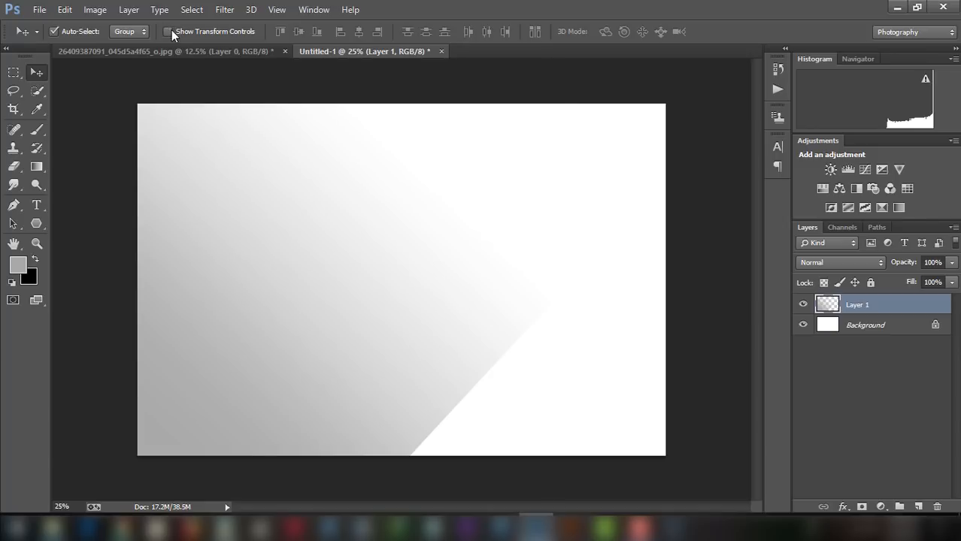
Step: Erase the hard diagonal edge of the gradient near the canvas bottom with a soft 800 px Eraser
left_click(37, 130)
left_click(14, 167)
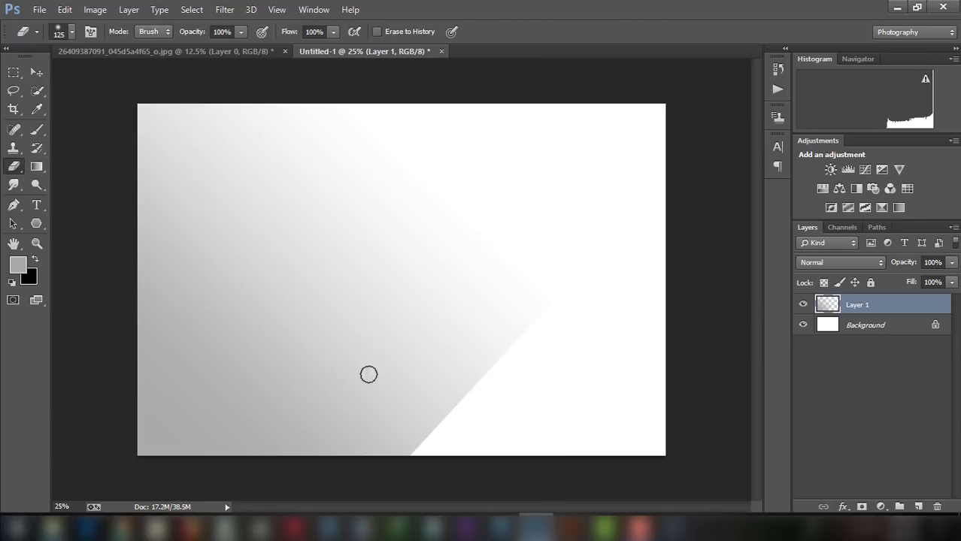
key("bracketright")
key("bracketright")
key("bracketright")
key("bracketright")
key("bracketright")
key("bracketright")
key("bracketright")
key("bracketright")
key("bracketright")
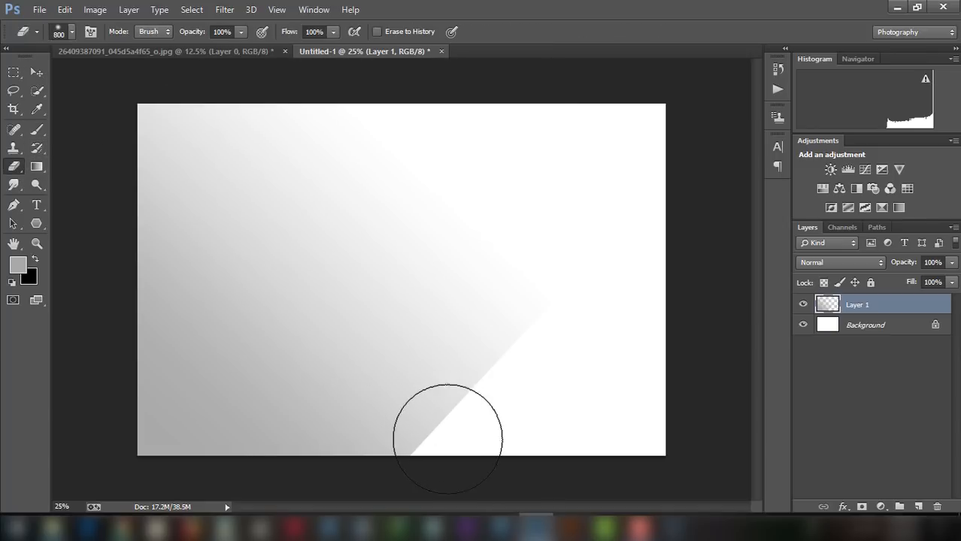
left_click(447, 458)
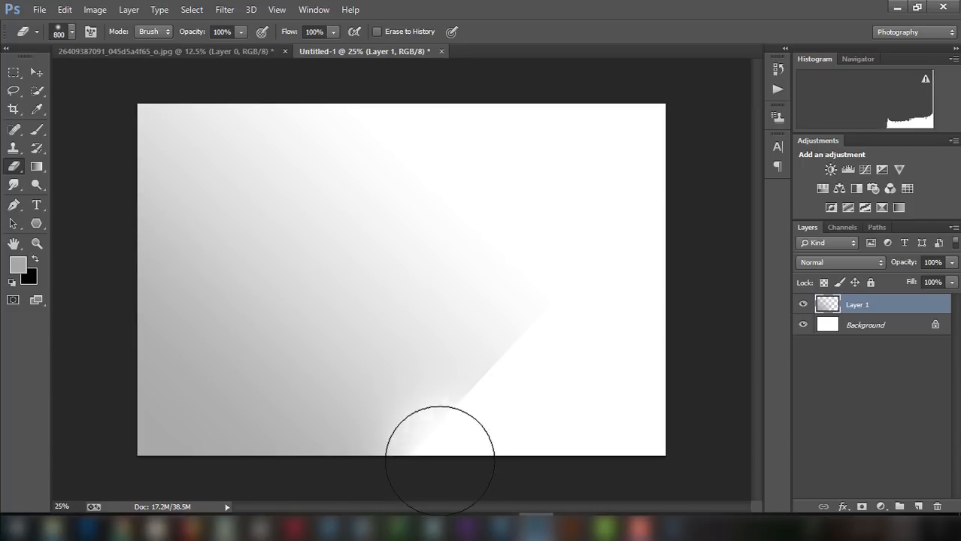
mouse_move(440, 458)
left_mouse_down()
mouse_move(506, 427)
mouse_move(540, 324)
mouse_move(535, 269)
mouse_move(533, 306)
mouse_move(515, 319)
mouse_move(538, 296)
left_mouse_up()
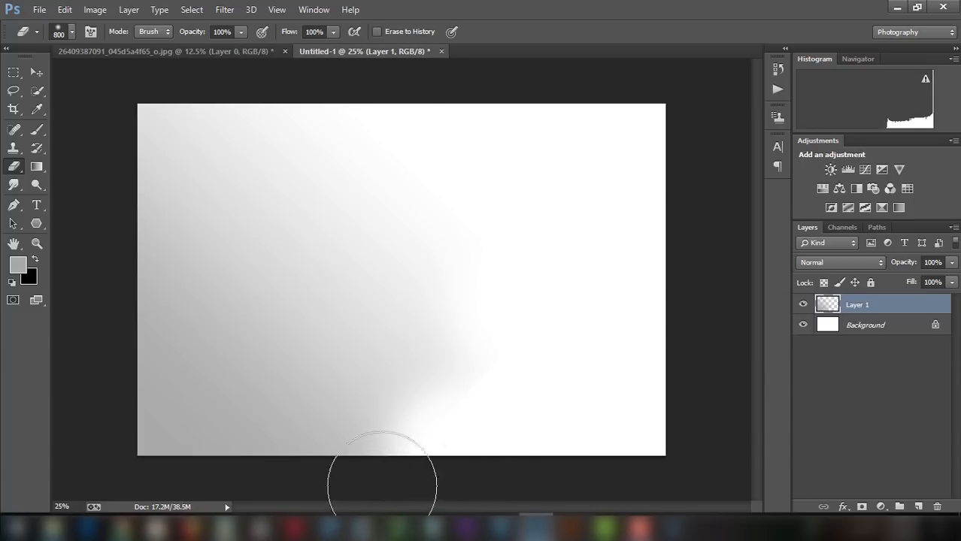
left_click_drag(425, 447, 337, 483)
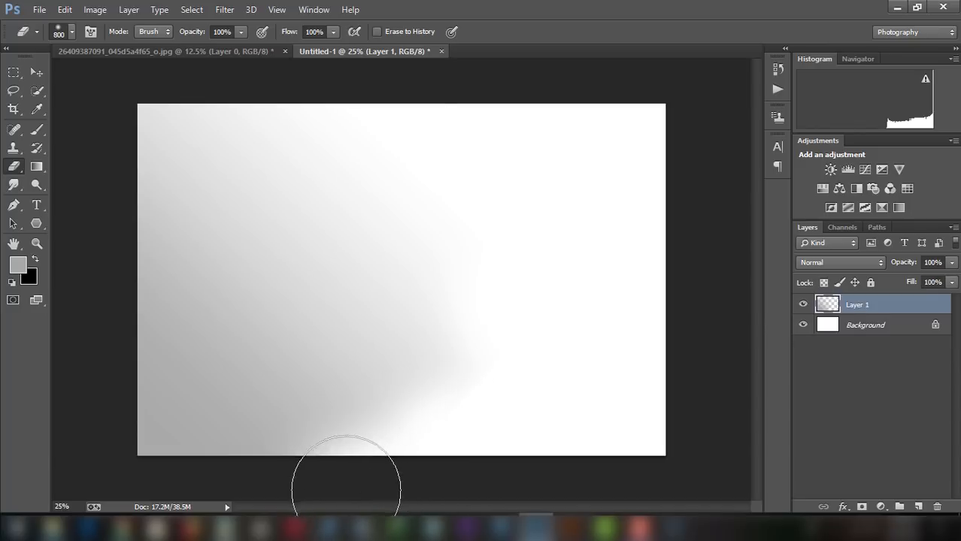
Step: Keep the gradient layer's opacity at 100% and move the layer down and to the right on the canvas
left_click(952, 263)
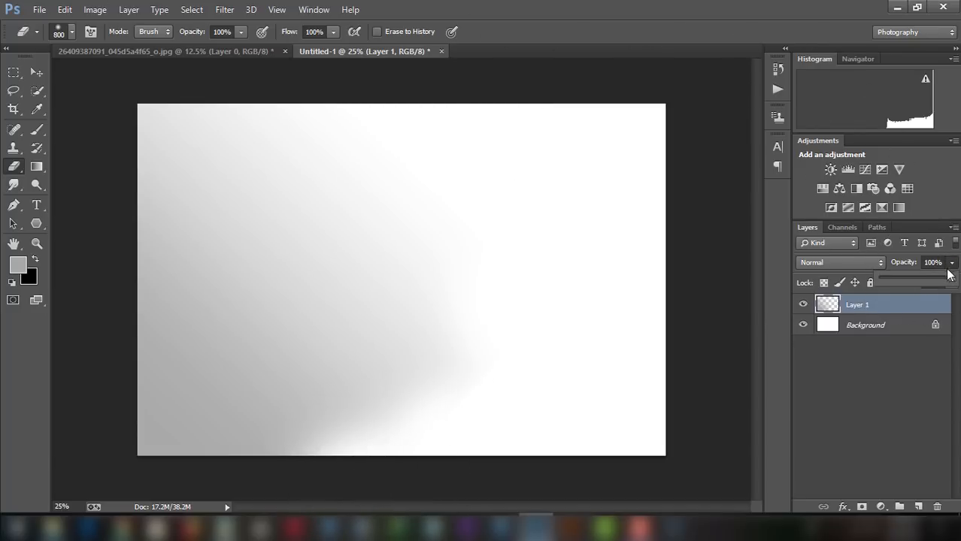
mouse_move(951, 279)
left_mouse_down()
mouse_move(935, 281)
mouse_move(957, 282)
left_mouse_up()
left_click(14, 71)
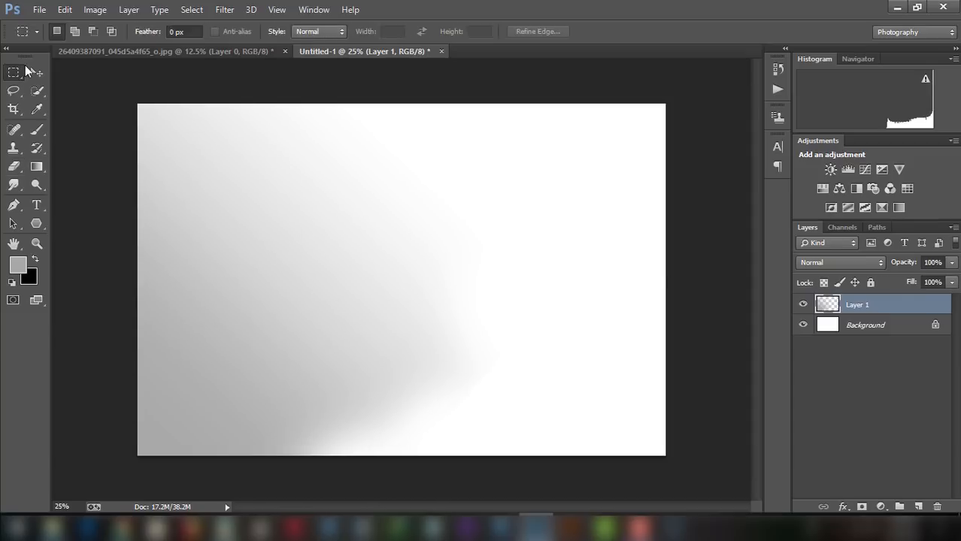
left_click(36, 71)
left_click_drag(273, 217, 324, 266)
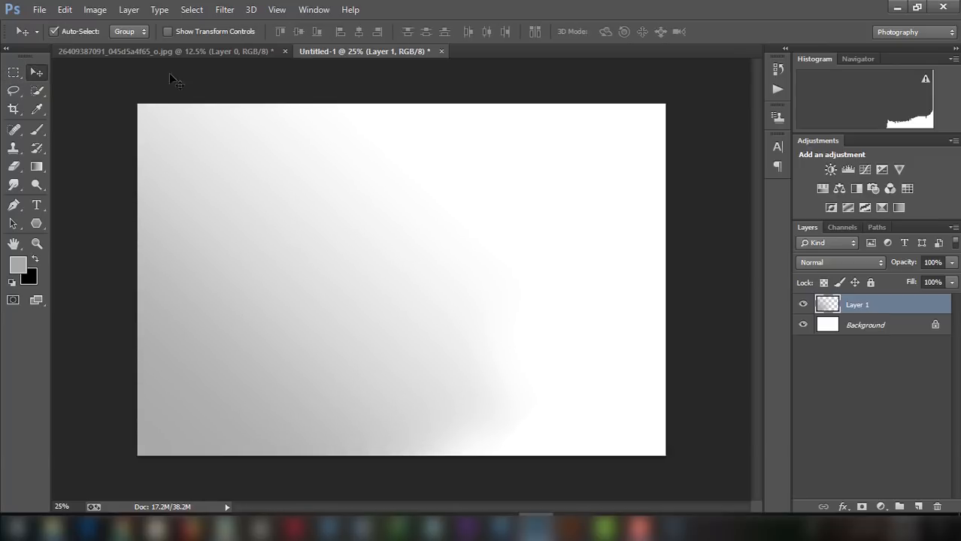
Step: Bring the cut-out man into Untitled-1, scaled to about 58.65% and placed against the bottom edge in the canvas's right half
left_click(158, 52)
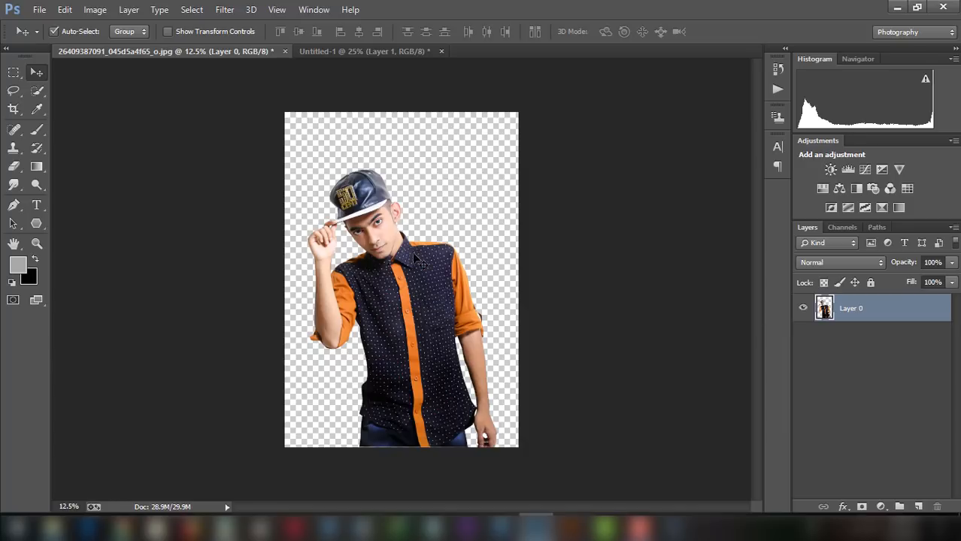
left_click_drag(489, 261, 527, 239)
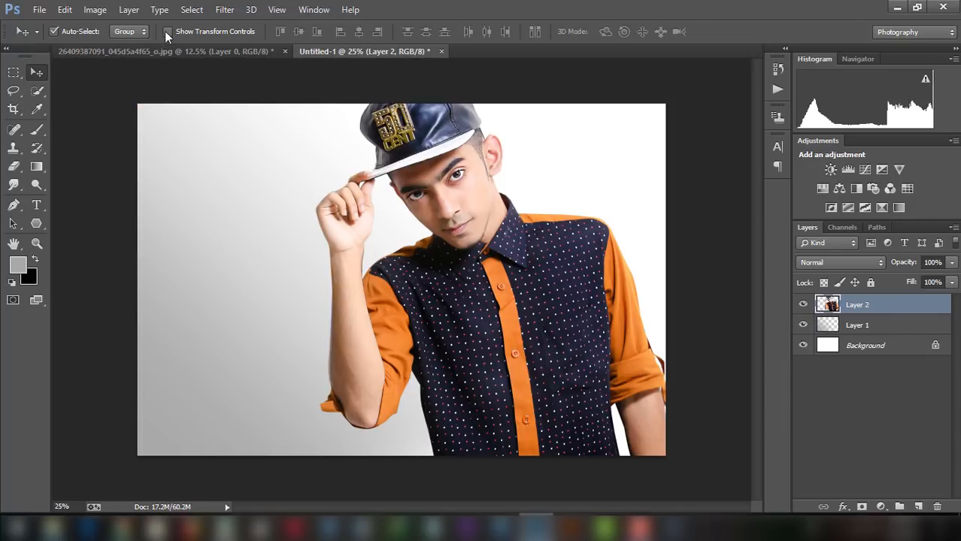
left_click(167, 31)
left_click_drag(316, 72, 394, 185)
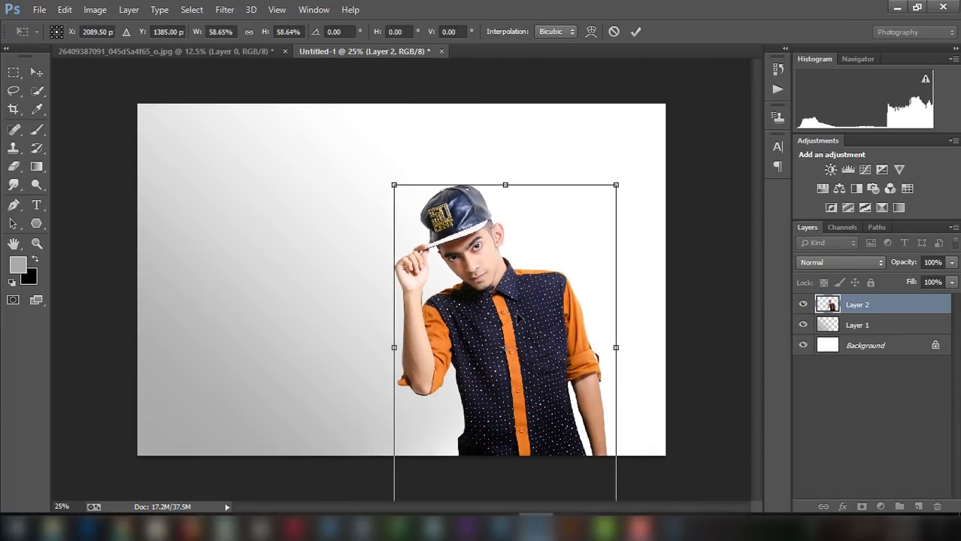
left_click_drag(518, 319, 540, 255)
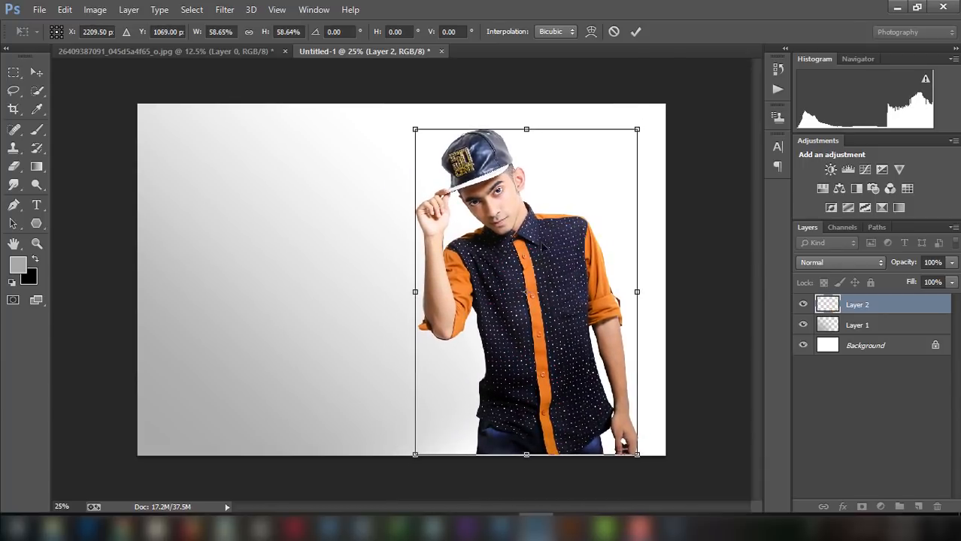
left_click(631, 30)
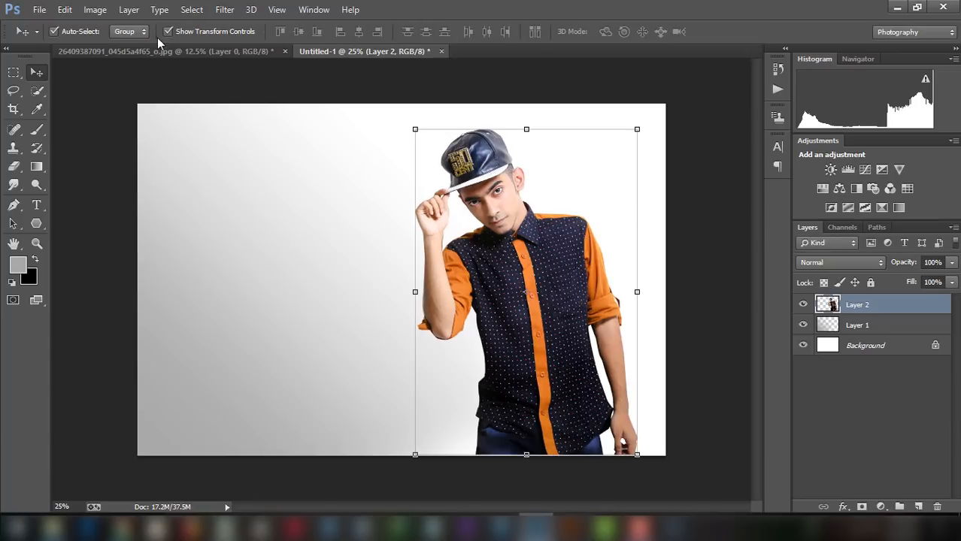
Step: Duplicate the man's layer, Layer 2, as "Shadow" and place the copy directly beneath it in the layer order
left_click(166, 31)
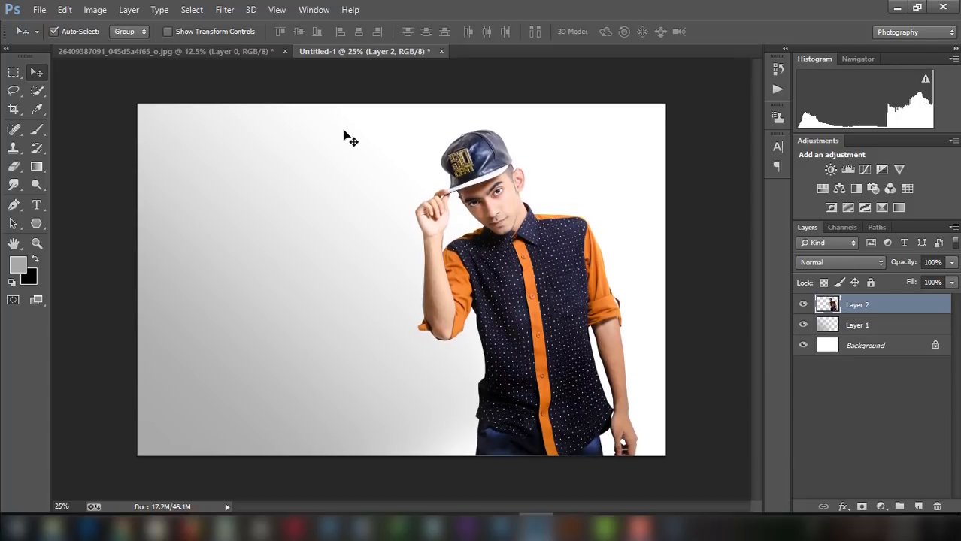
right_click(899, 301)
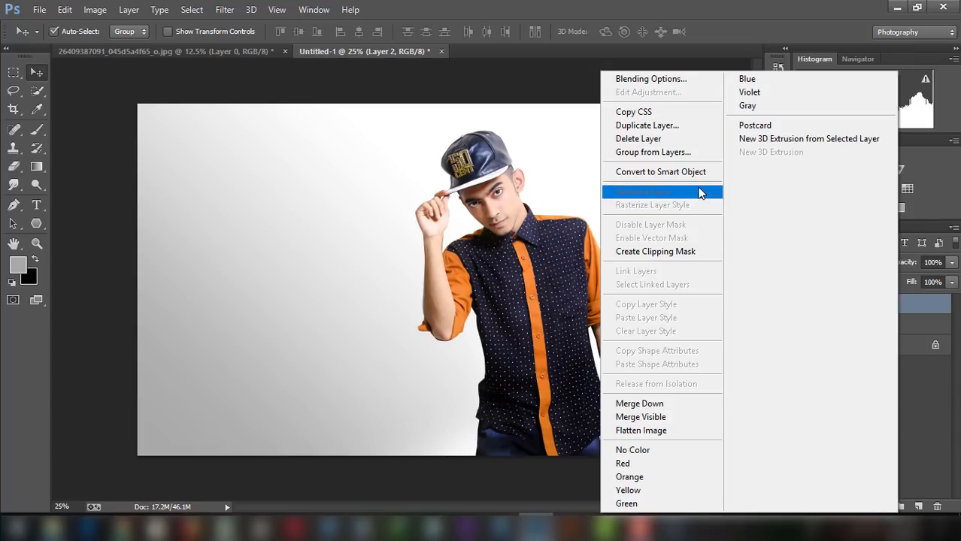
left_click(646, 125)
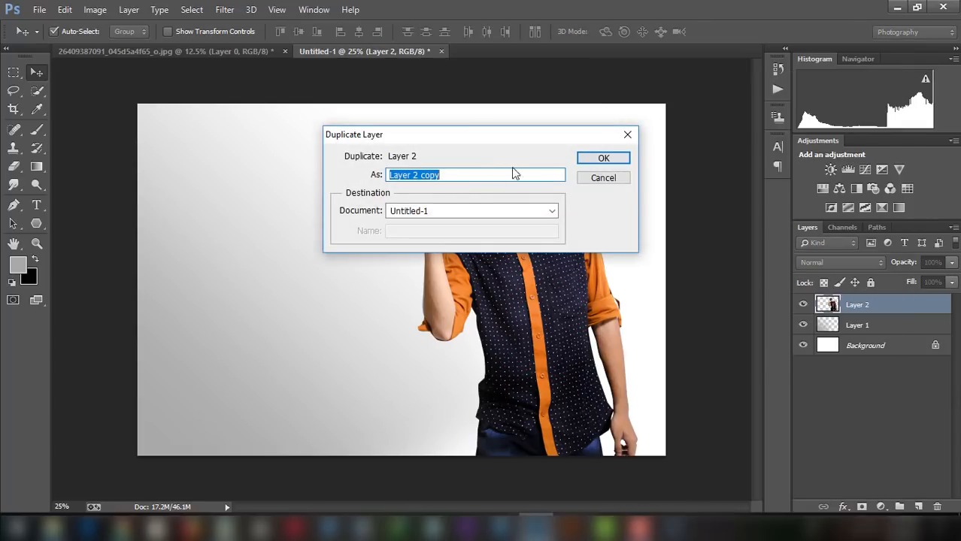
left_click(448, 175)
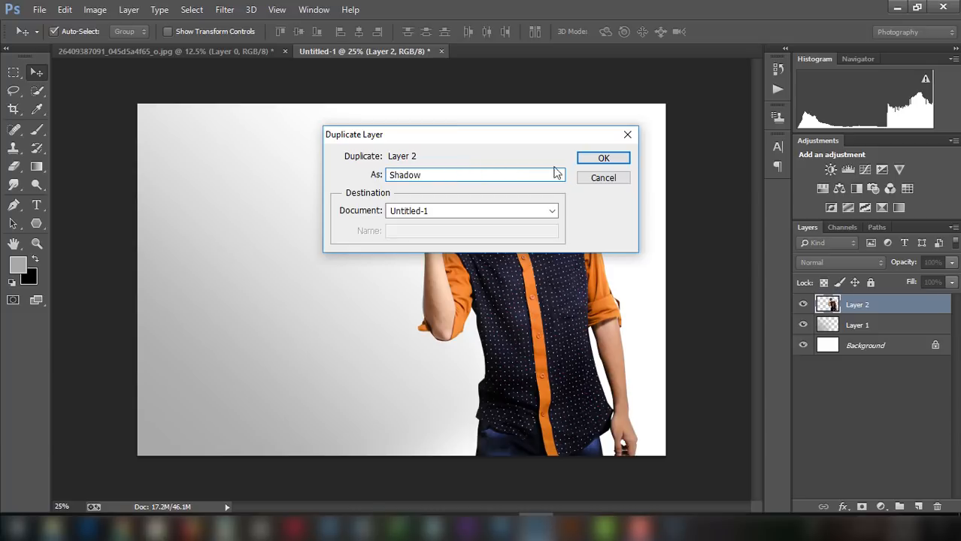
left_click(604, 158)
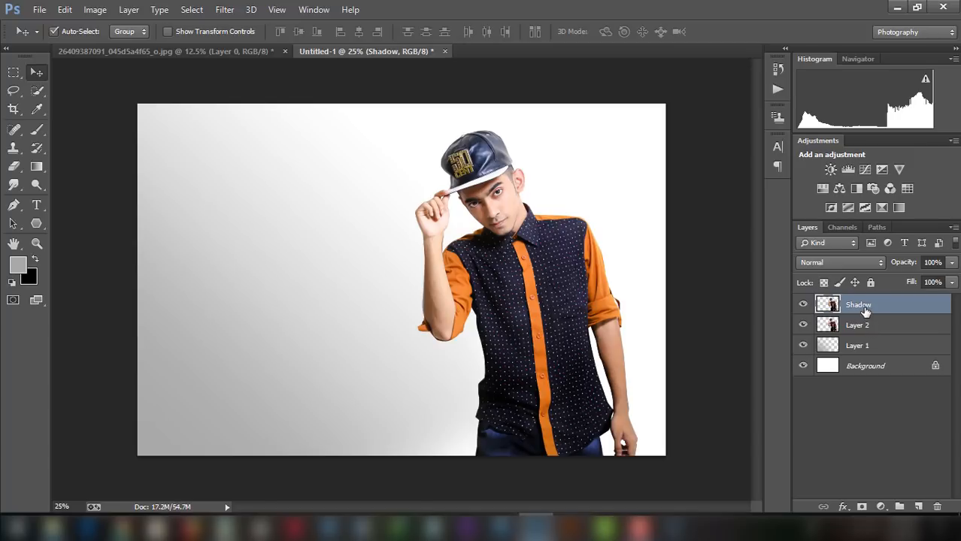
left_click_drag(865, 310, 866, 328)
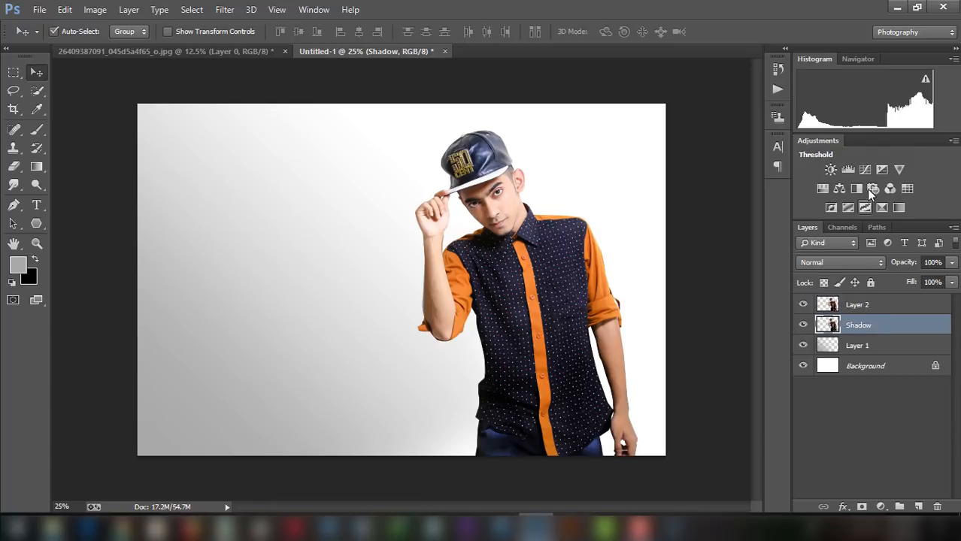
Step: Turn the Shadow layer solid black with a Hue/Saturation adjustment that lowers its lightness
left_click(95, 9)
mouse_move(151, 45)
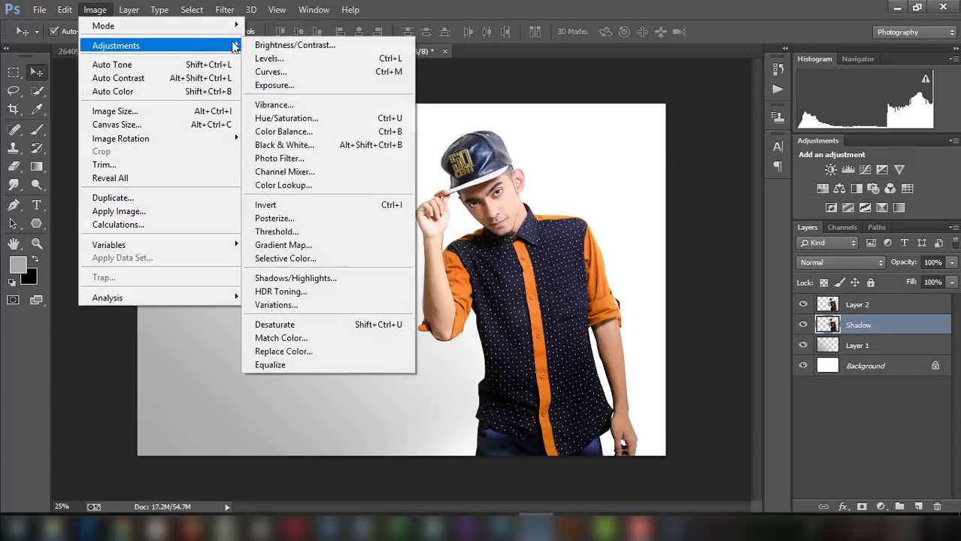
left_click(286, 118)
left_click_drag(666, 251, 596, 248)
left_click(821, 109)
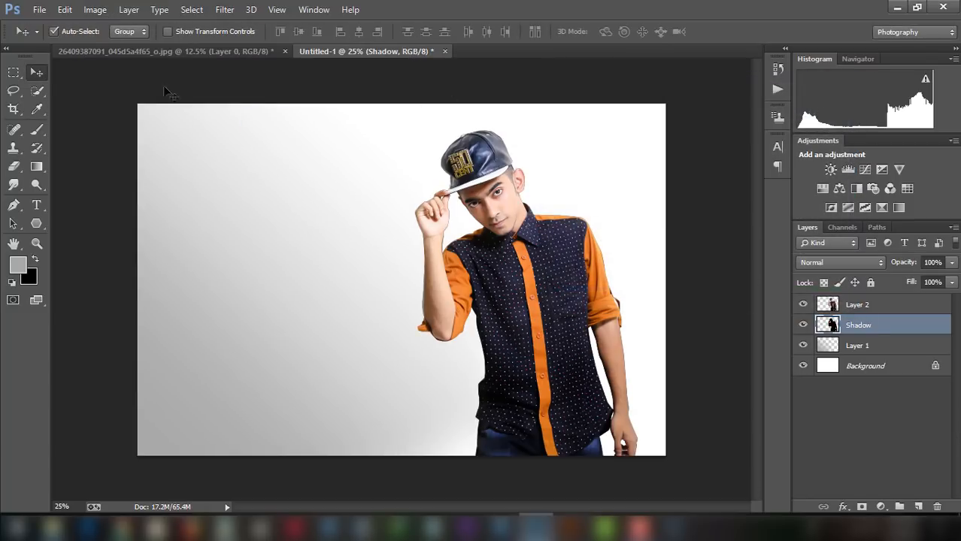
Step: Skew the Shadow layer's upper-left corner outward, giving a width of about 118.34% and a vertical skew of about -2.3°
left_click(173, 33)
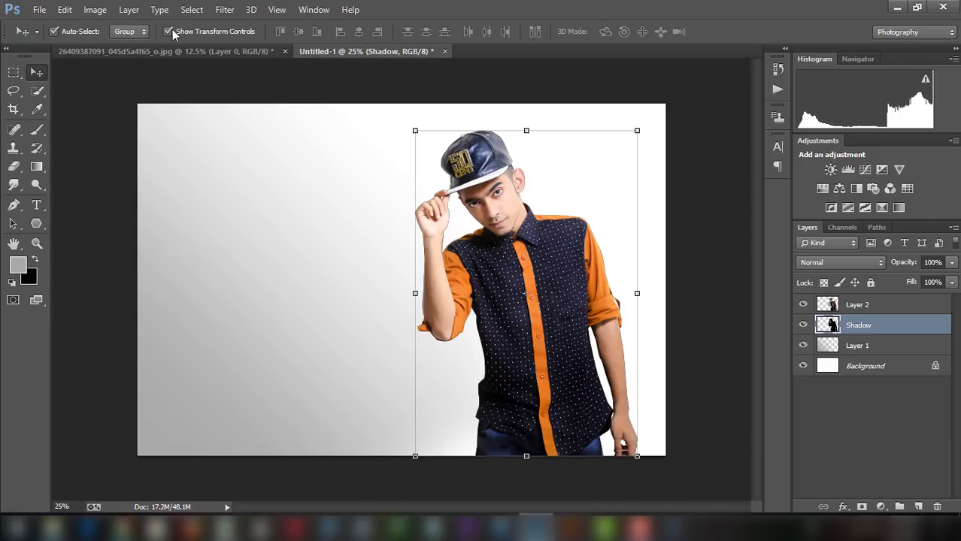
left_click_drag(417, 132, 393, 138)
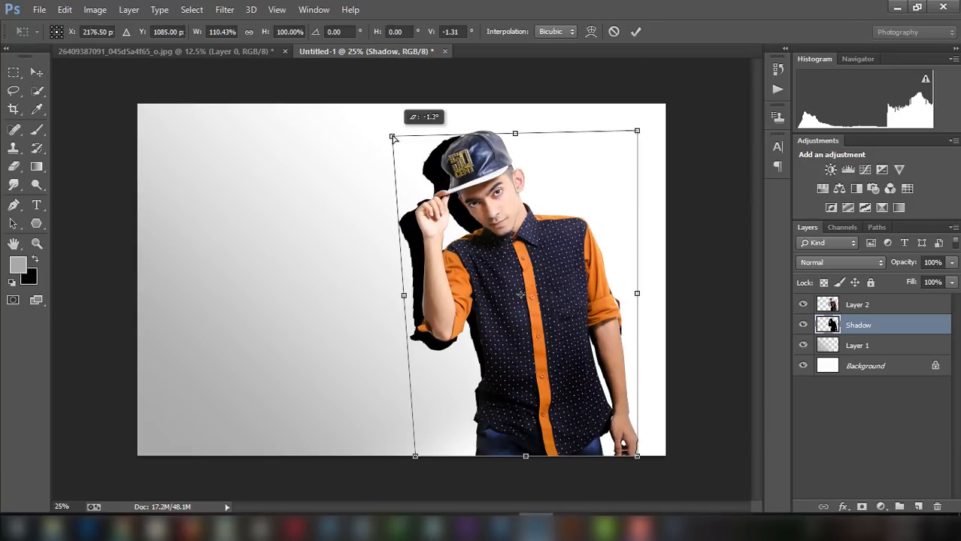
left_click_drag(393, 138, 376, 142)
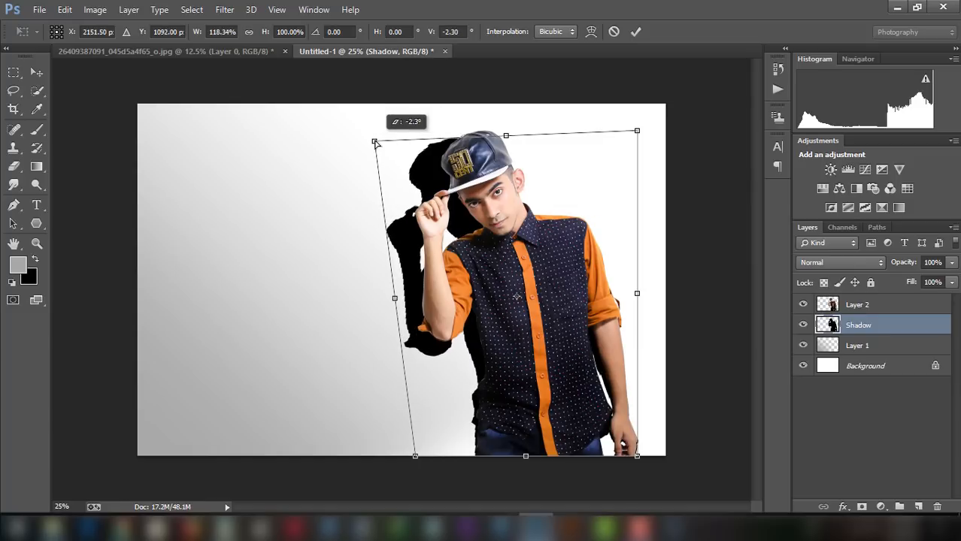
left_click(635, 33)
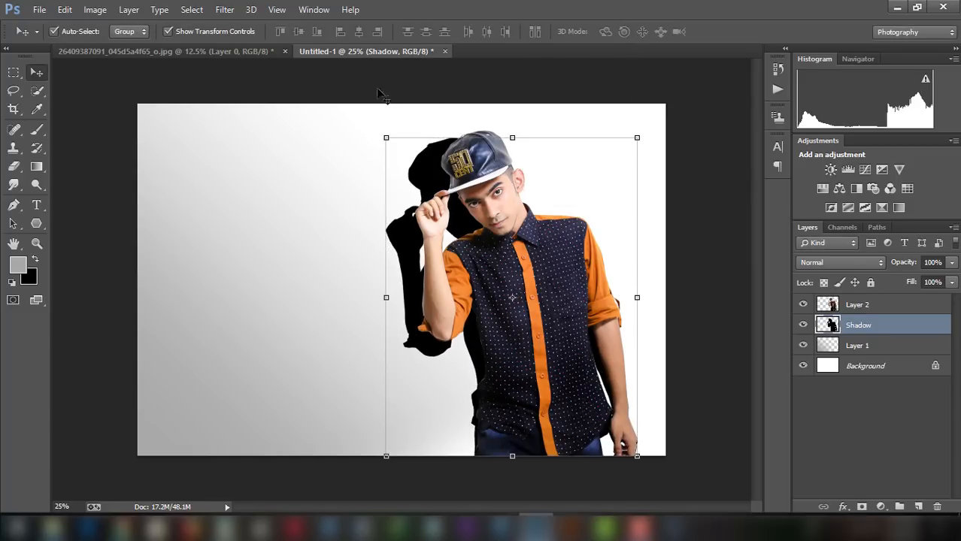
Step: Soften the Shadow layer with a Gaussian Blur of 12.7 pixels radius
left_click(224, 9)
mouse_move(275, 164)
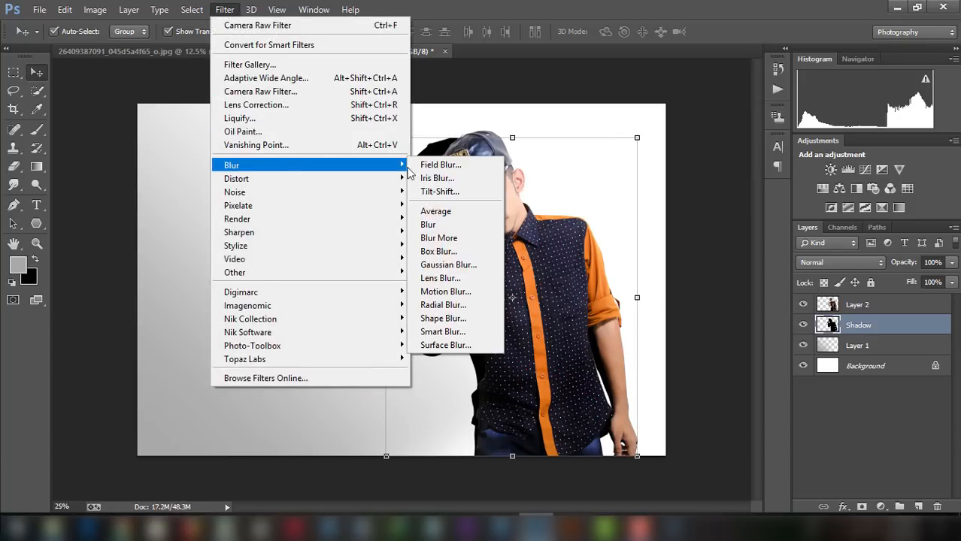
left_click(448, 265)
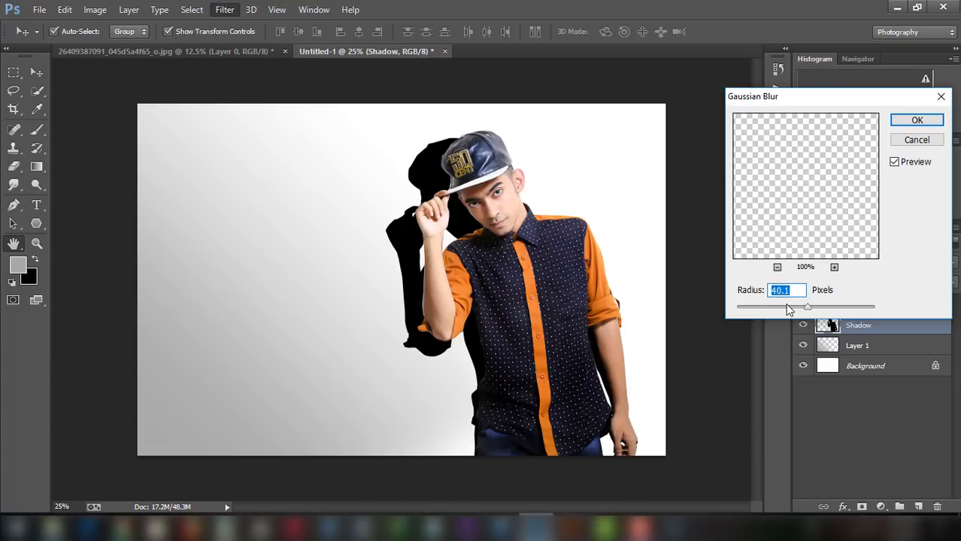
left_click_drag(788, 310, 766, 307)
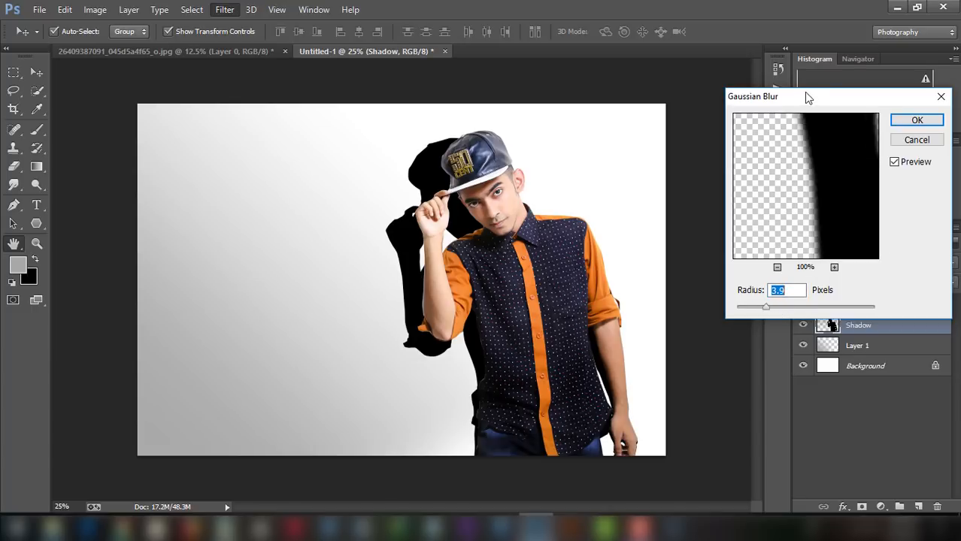
left_click_drag(805, 93, 746, 85)
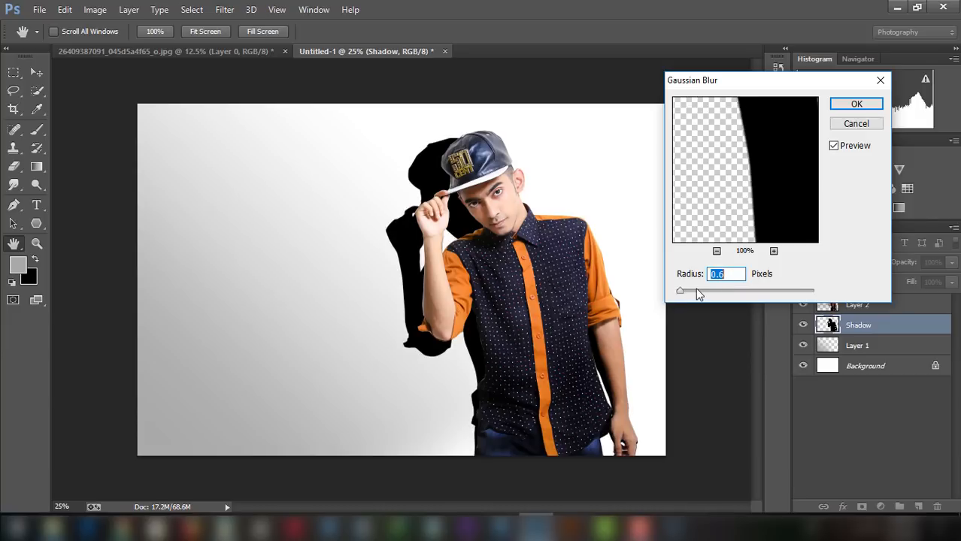
left_click_drag(704, 292, 739, 292)
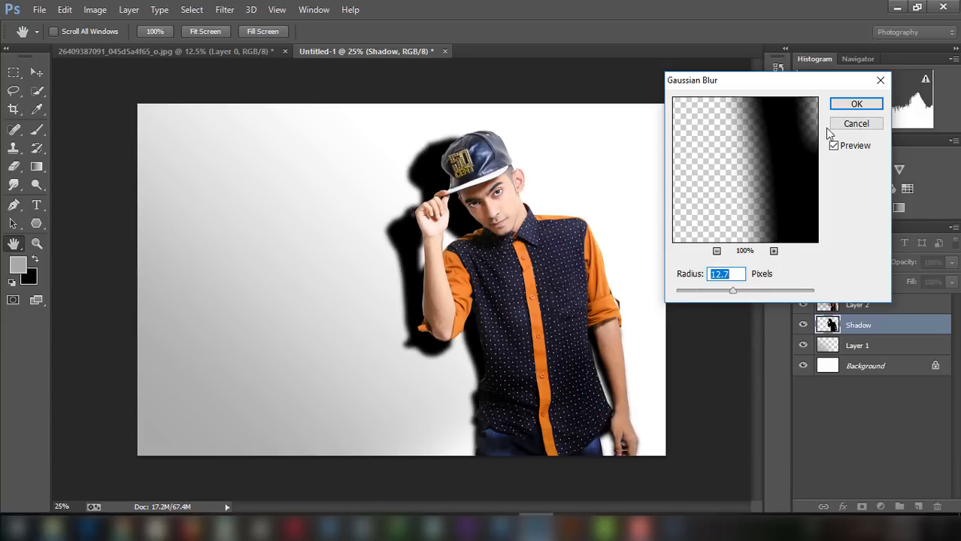
left_click(853, 105)
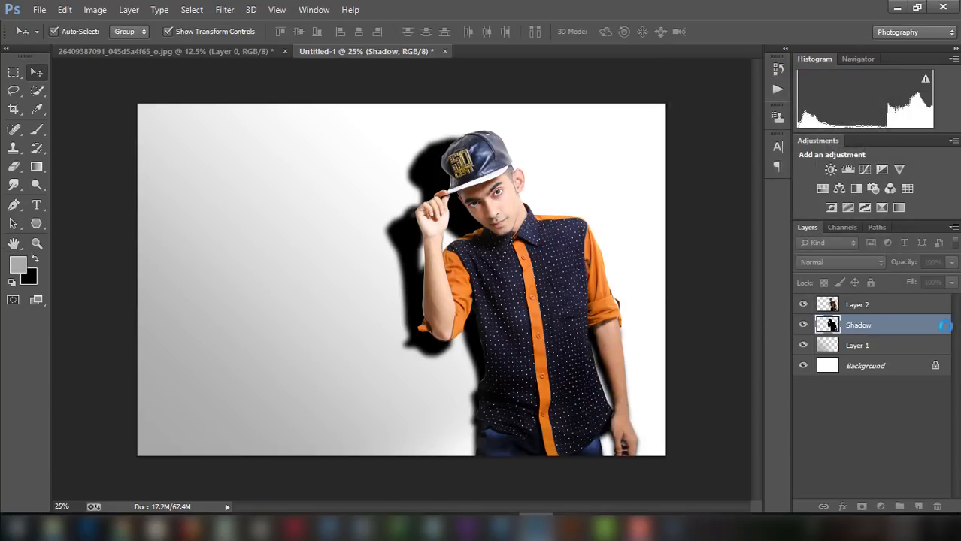
Step: Lower the Shadow layer's opacity to 16%
left_click(951, 262)
left_click_drag(946, 280, 902, 281)
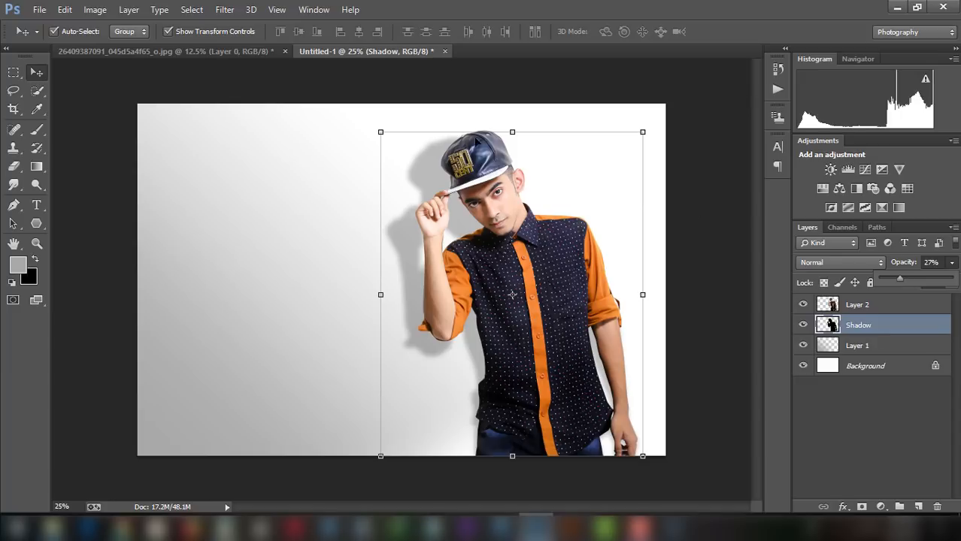
left_click(166, 32)
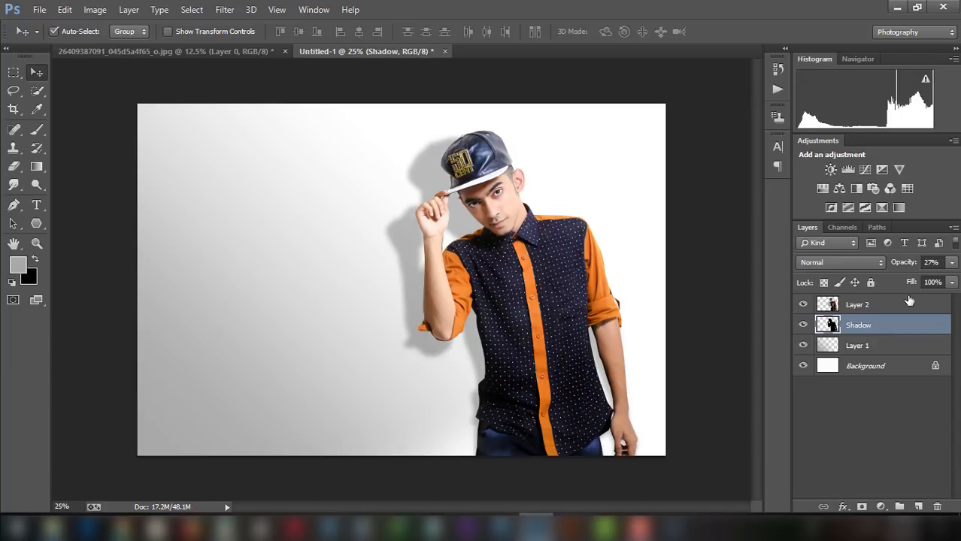
left_click(949, 263)
left_click_drag(899, 281, 895, 282)
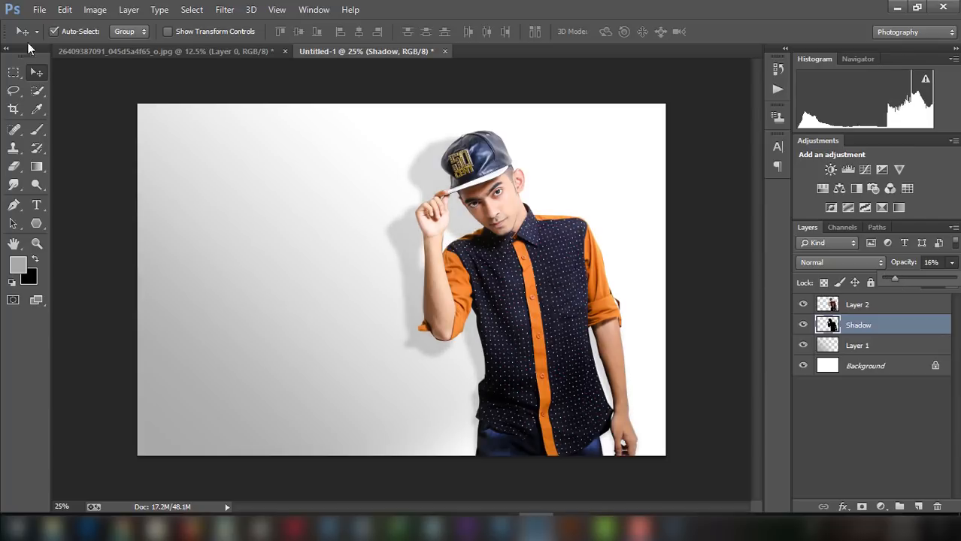
Step: Skew the shadow's upper-right corner inward about 6.87°, widen it to about 107.51% toward the left and rotate it to about 0.47°
left_click(168, 31)
left_click_drag(639, 138, 598, 132)
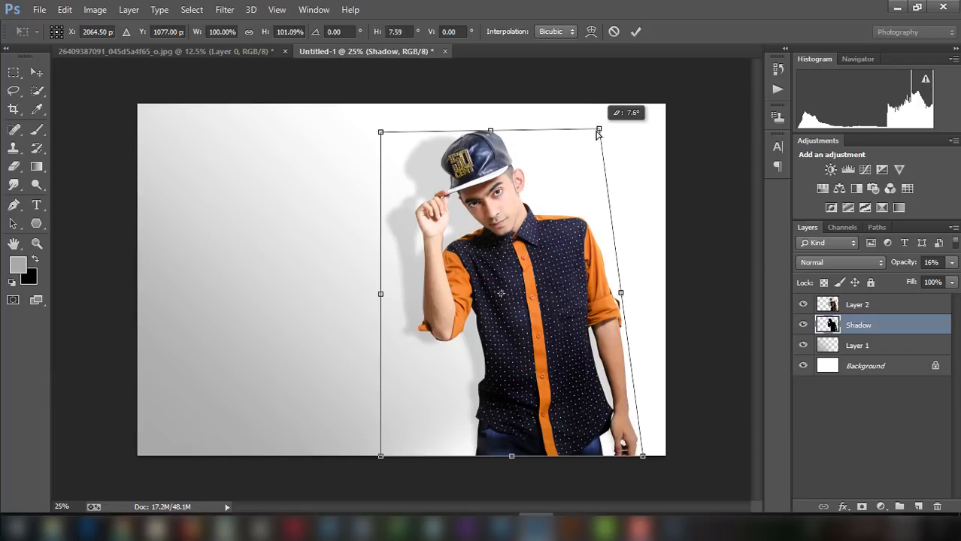
left_click_drag(380, 298, 360, 299)
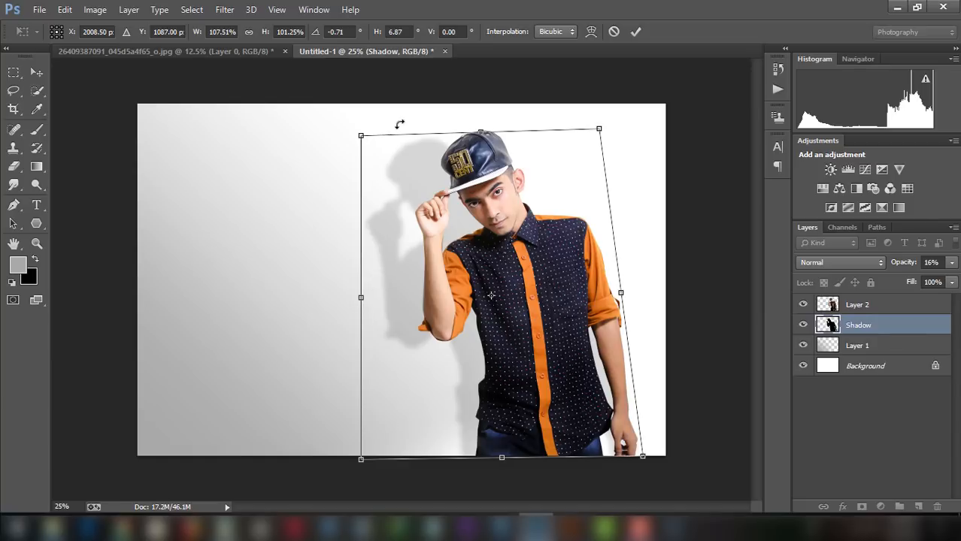
left_click_drag(399, 123, 389, 124)
left_click_drag(388, 125, 362, 140)
left_click(639, 32)
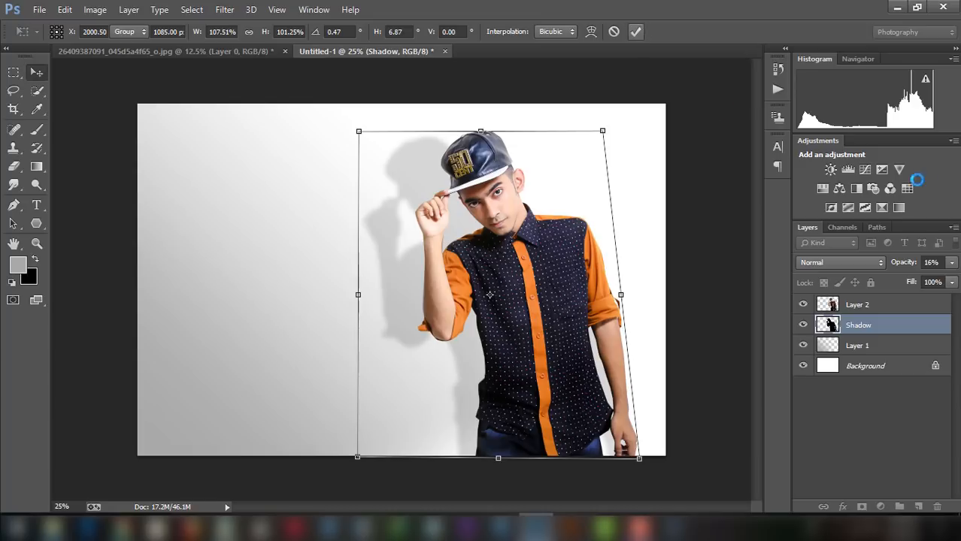
Step: Set the Shadow layer's opacity to 20% and check the shadow by toggling its visibility
left_click(952, 263)
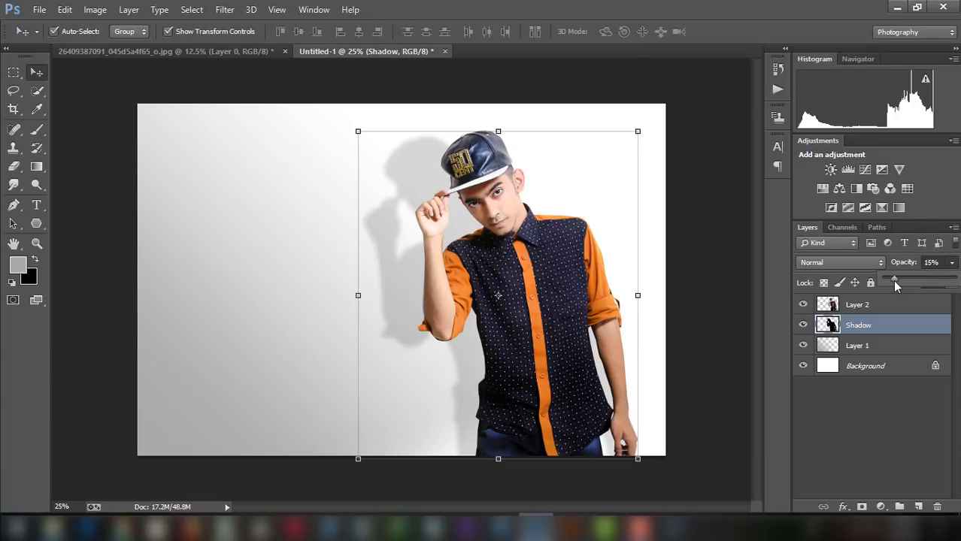
left_click_drag(894, 281, 898, 280)
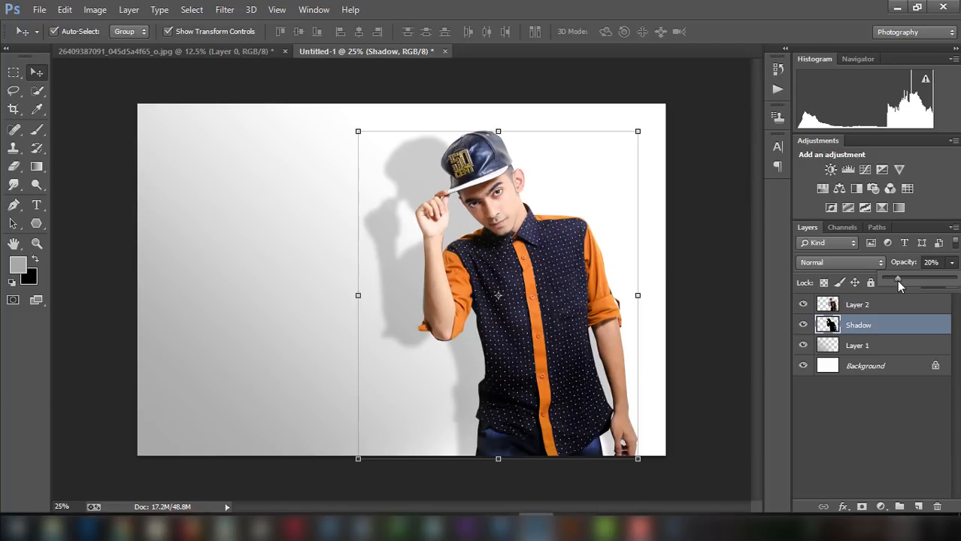
left_click(166, 31)
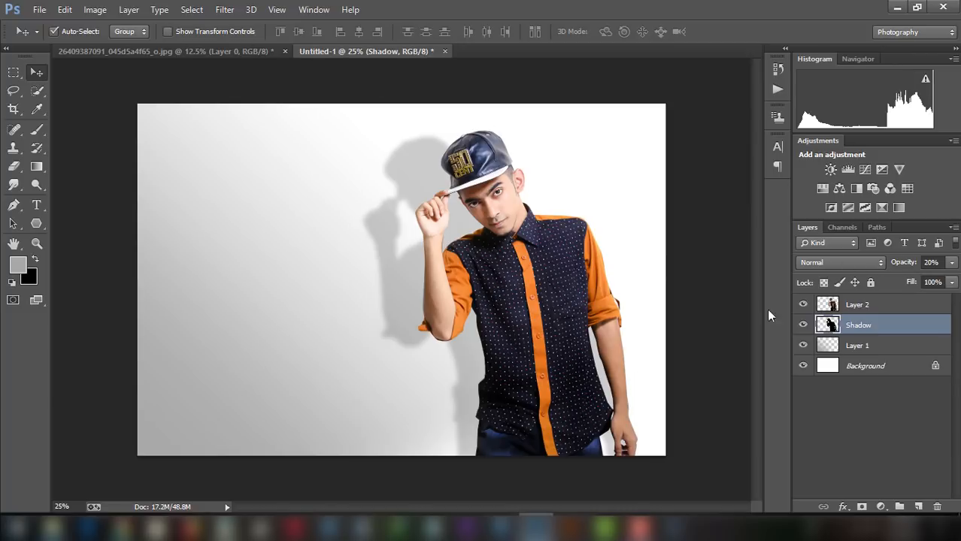
left_click(801, 324)
Step: Apply a Motion Blur to the Shadow layer with a 16° angle and a distance of about 65 pixels
left_click(220, 10)
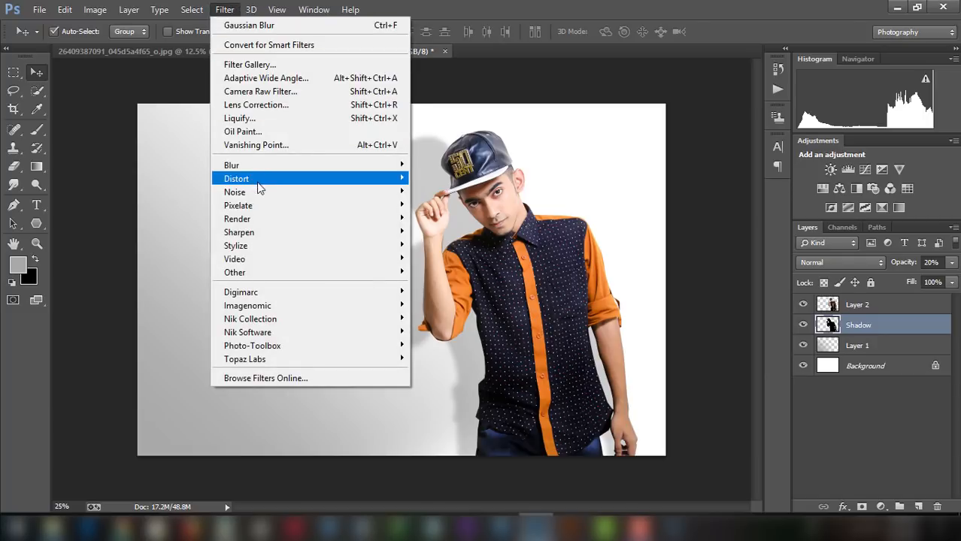
mouse_move(314, 170)
left_click(445, 291)
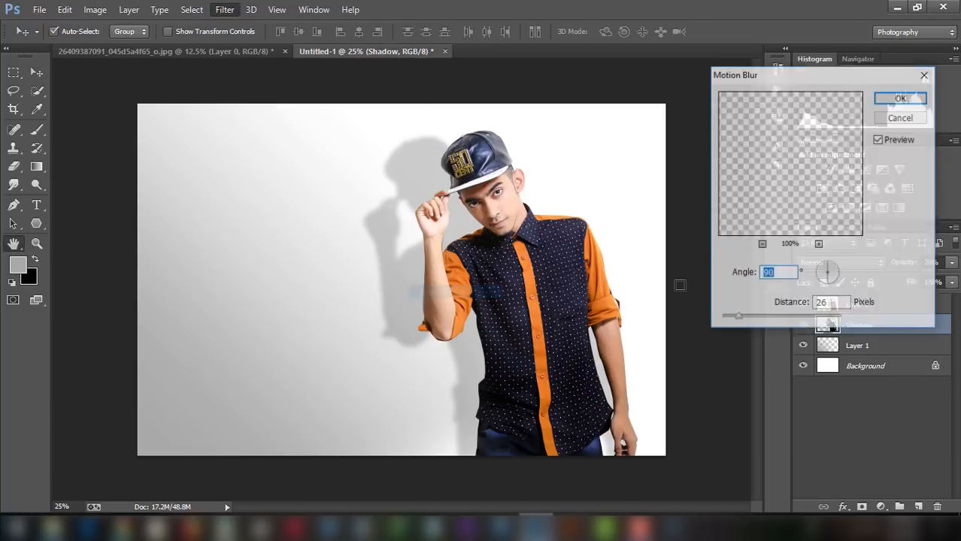
mouse_move(761, 317)
left_mouse_down()
mouse_move(770, 314)
mouse_move(725, 317)
mouse_move(751, 316)
left_mouse_up()
left_click_drag(826, 273, 820, 282)
left_click(784, 318)
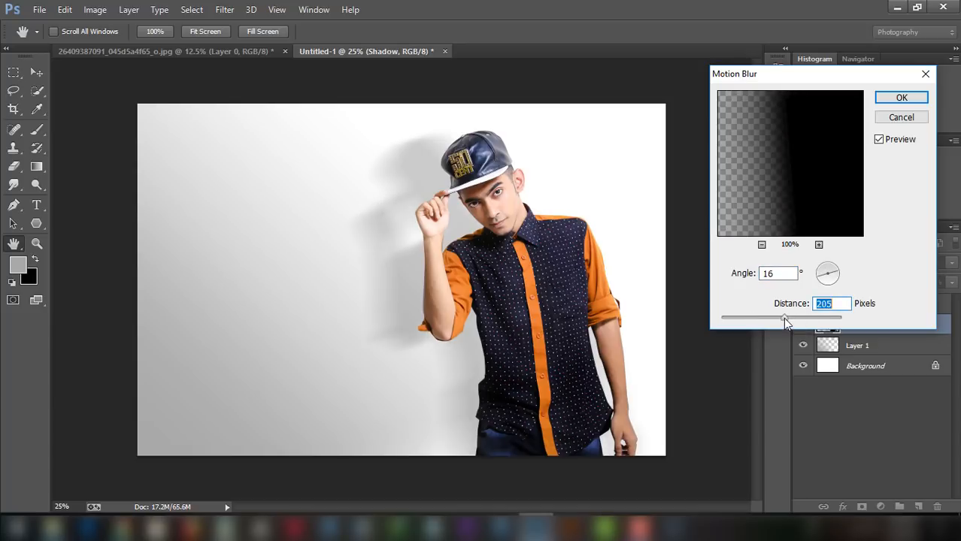
left_click_drag(779, 317, 761, 319)
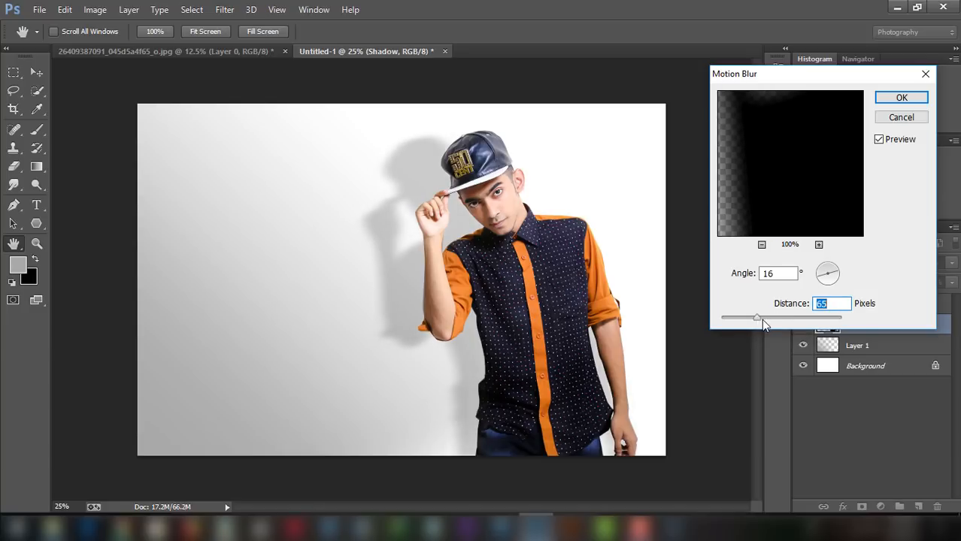
left_click(876, 100)
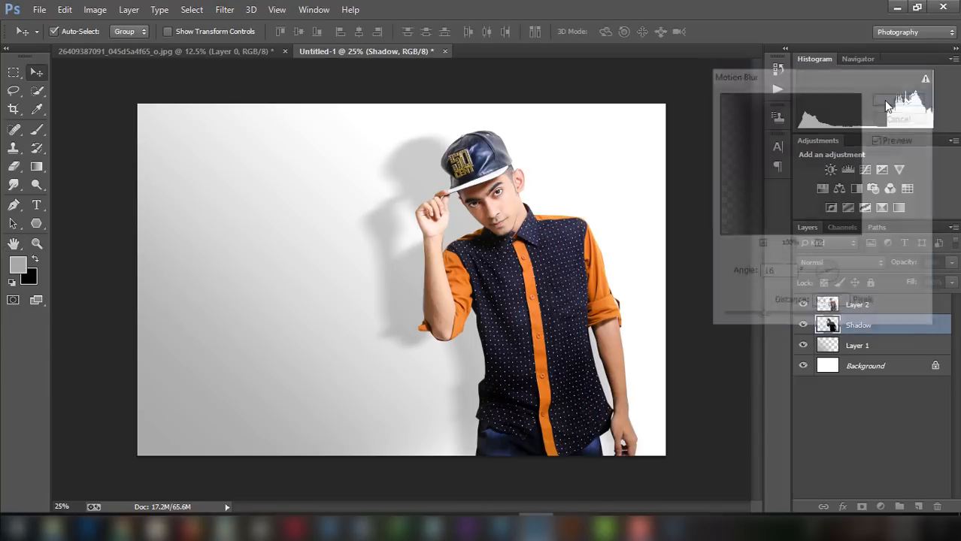
Step: Move the shadow slightly right and down, closer to the man, and set its opacity to 17%
left_click(950, 262)
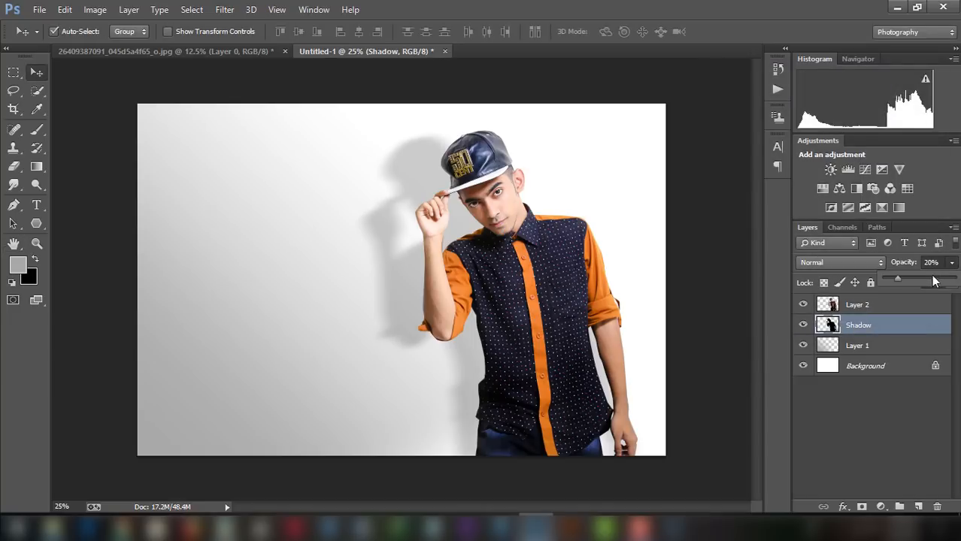
left_click_drag(909, 277, 897, 277)
mouse_move(542, 271)
left_mouse_down()
mouse_move(564, 262)
mouse_move(572, 278)
mouse_move(556, 278)
left_mouse_up()
left_click(952, 263)
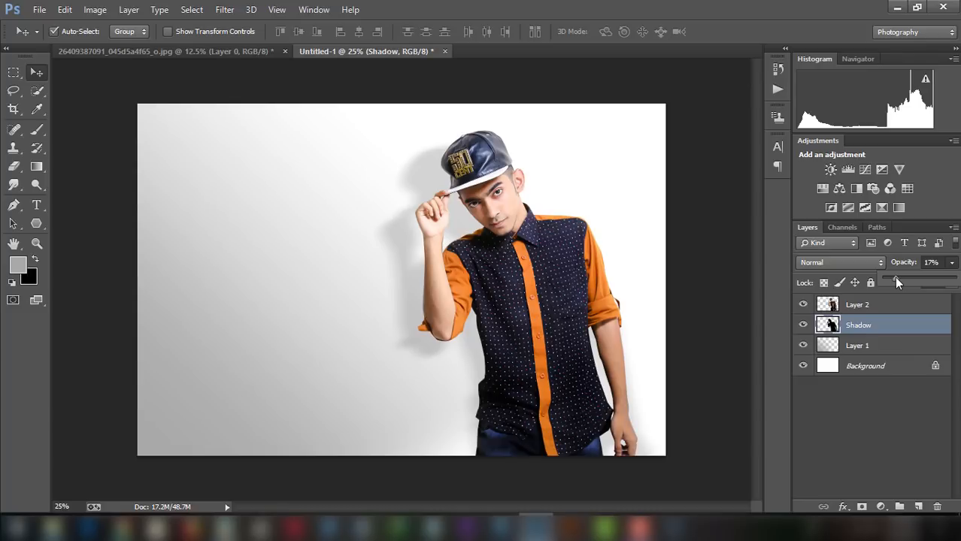
Step: Set Layer 1's Brightness to about -21 and Contrast to 66, and check the gradient by toggling the layer's visibility
left_click(864, 348)
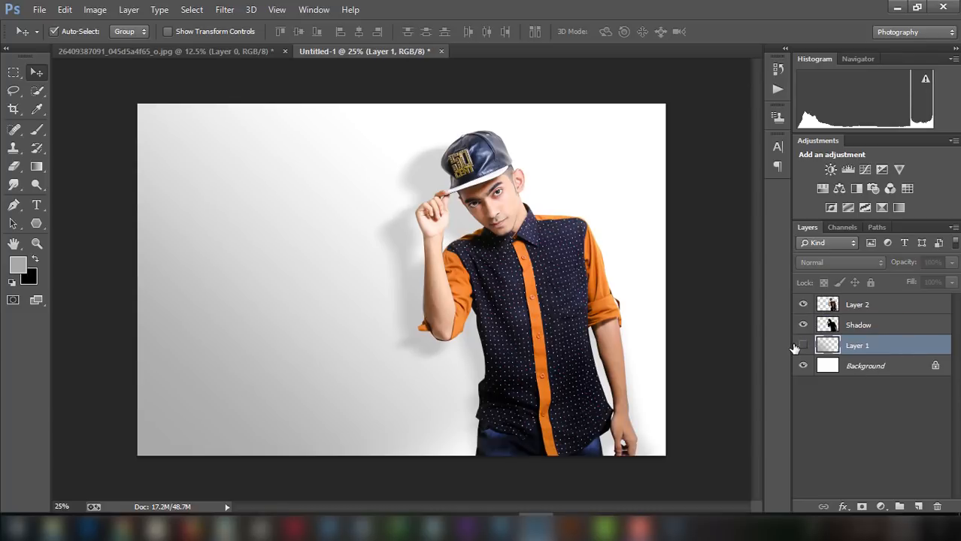
left_click(803, 345)
left_click(802, 345)
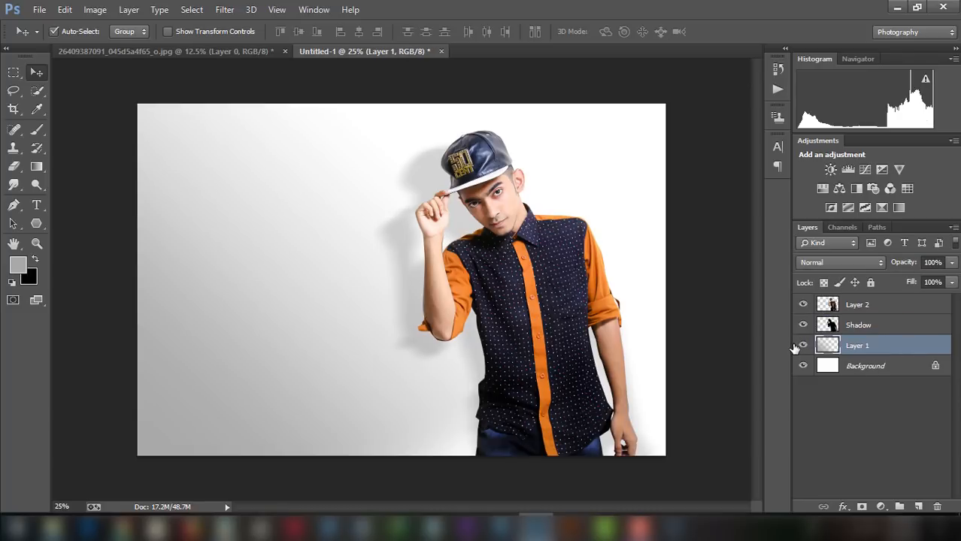
left_click(94, 9)
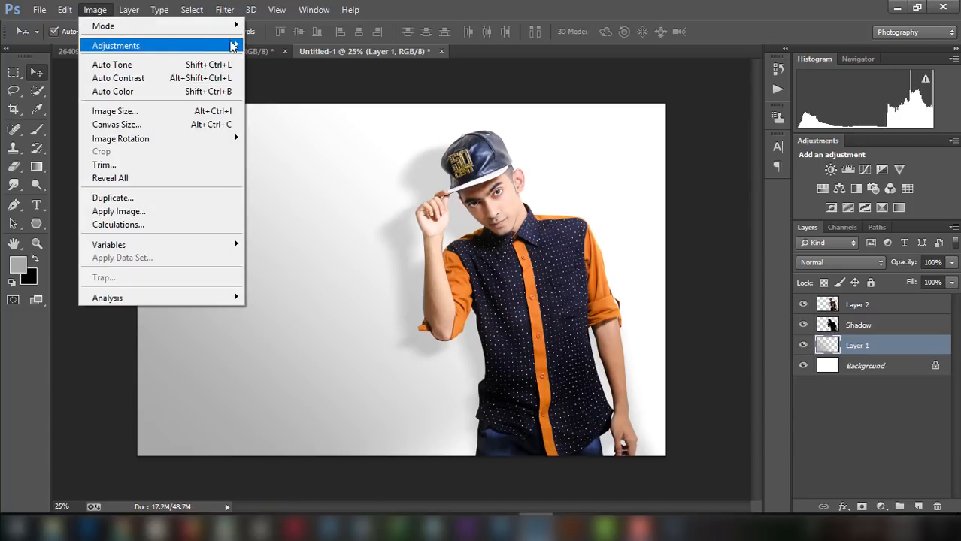
mouse_move(238, 49)
left_click(291, 45)
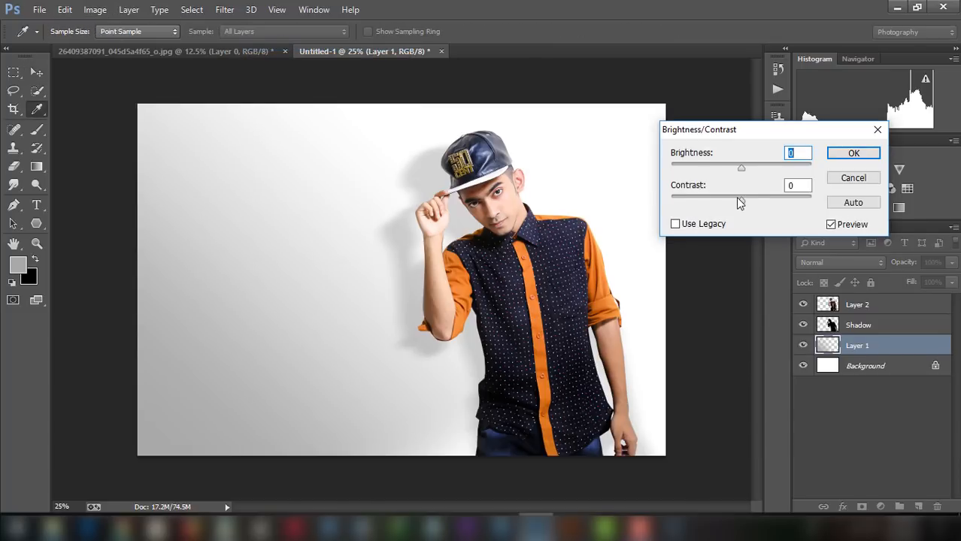
left_click_drag(737, 200, 786, 206)
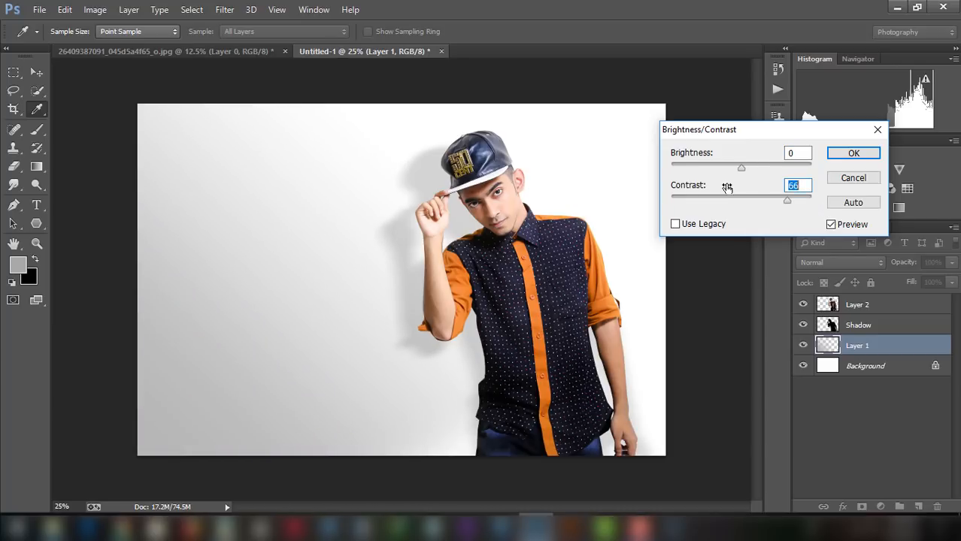
mouse_move(740, 164)
left_mouse_down()
mouse_move(754, 167)
mouse_move(683, 162)
mouse_move(748, 167)
mouse_move(730, 166)
left_mouse_up()
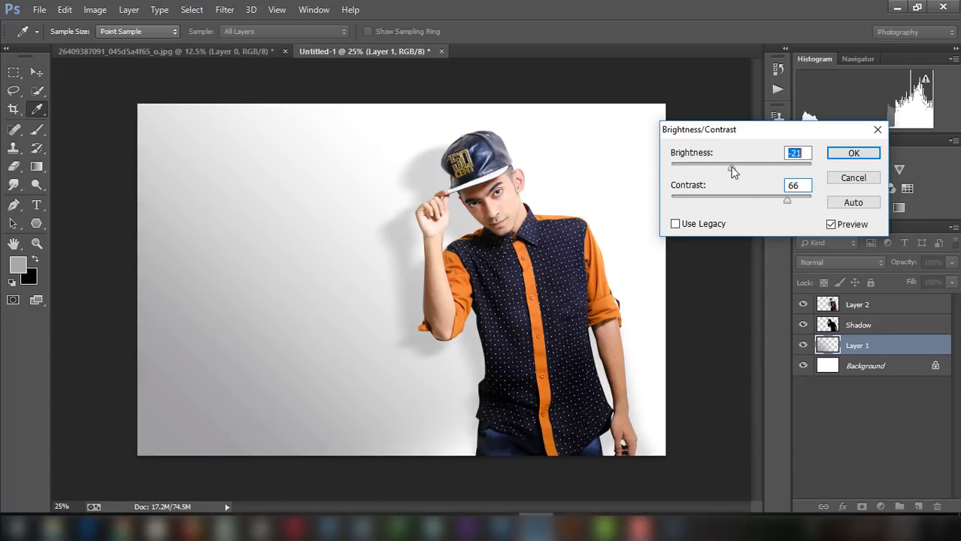
left_click(829, 153)
key("v")
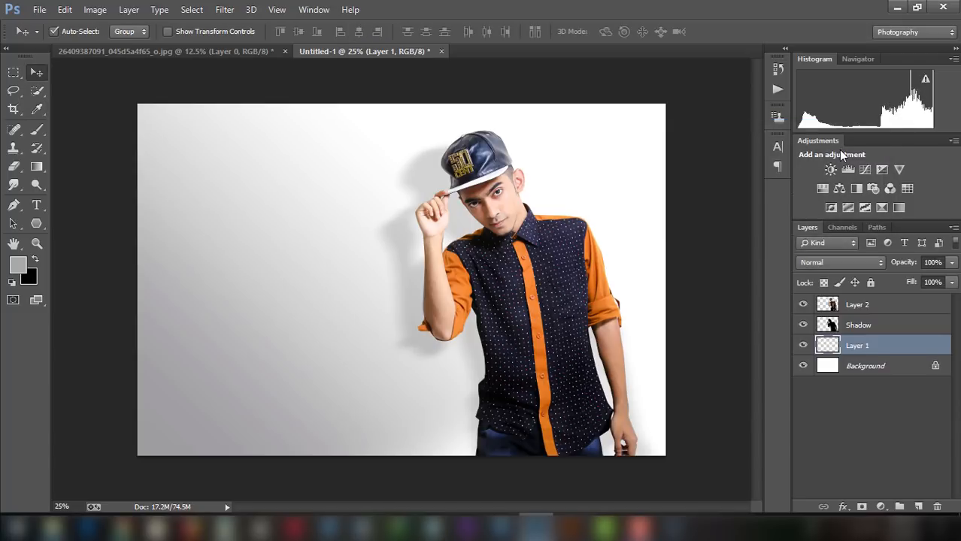
left_click(803, 345)
left_click(803, 345)
Step: Raise Layer 2's Brightness to about 9 and adjust its Contrast slightly
left_click(855, 312)
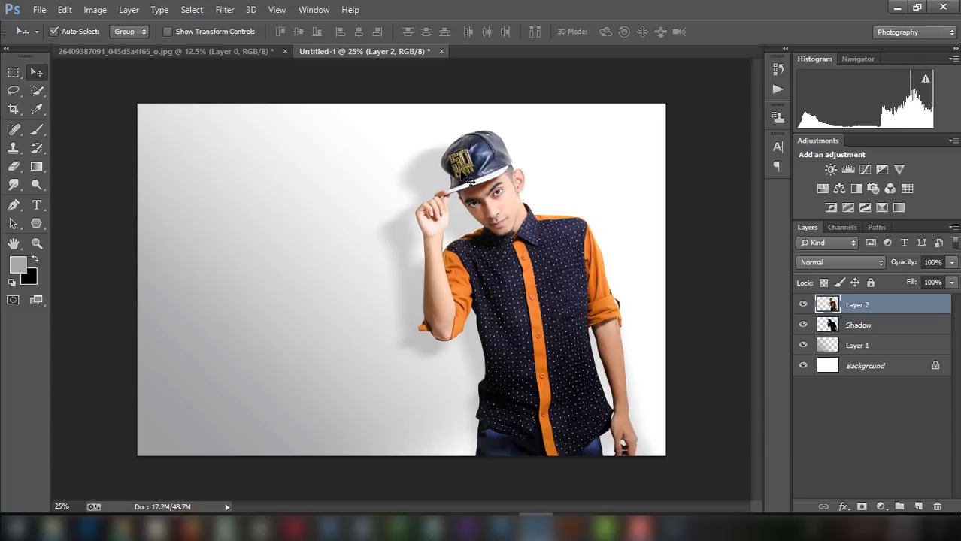
left_click(95, 9)
mouse_move(133, 45)
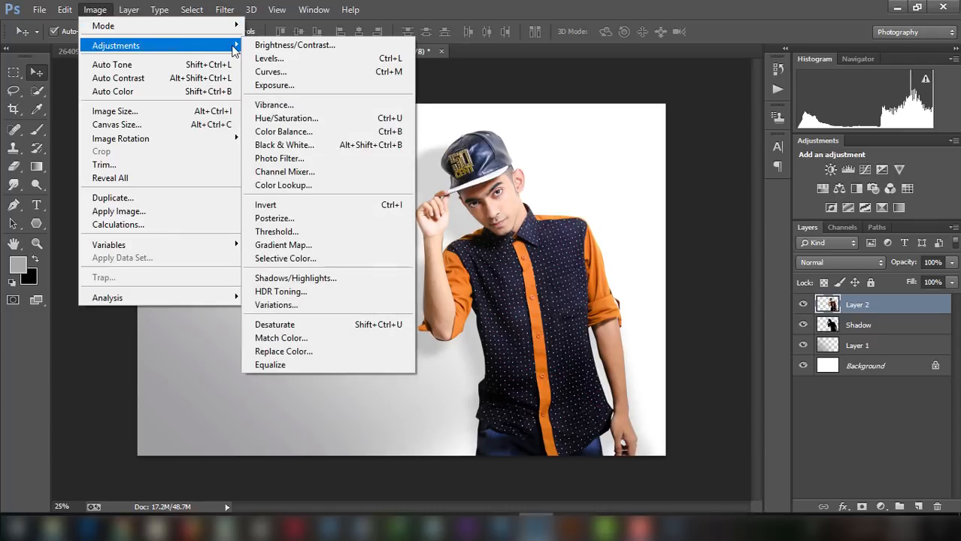
left_click(294, 45)
mouse_move(749, 169)
left_mouse_down()
mouse_move(760, 172)
mouse_move(736, 165)
mouse_move(744, 167)
left_mouse_up()
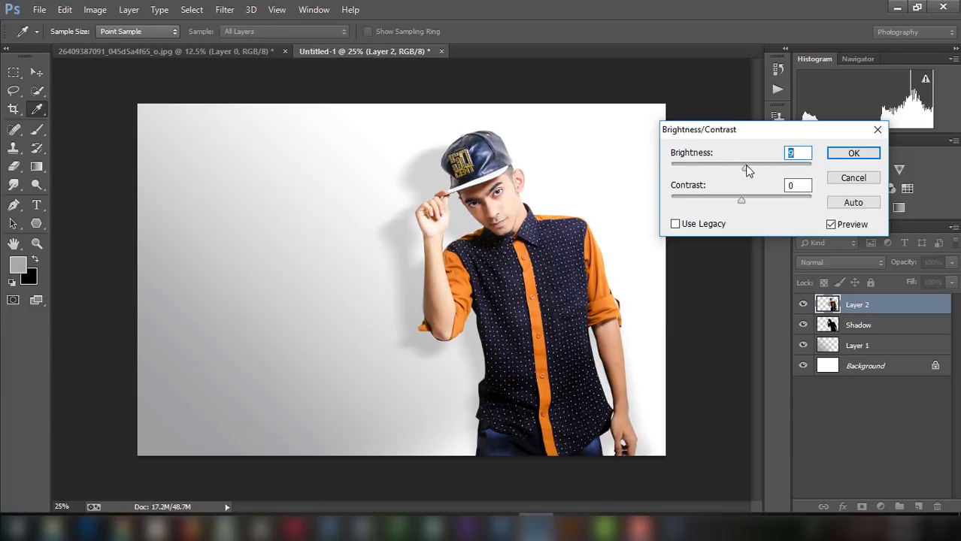
mouse_move(741, 200)
left_mouse_down()
mouse_move(698, 202)
mouse_move(749, 198)
mouse_move(728, 198)
mouse_move(739, 198)
left_mouse_up()
left_click(849, 155)
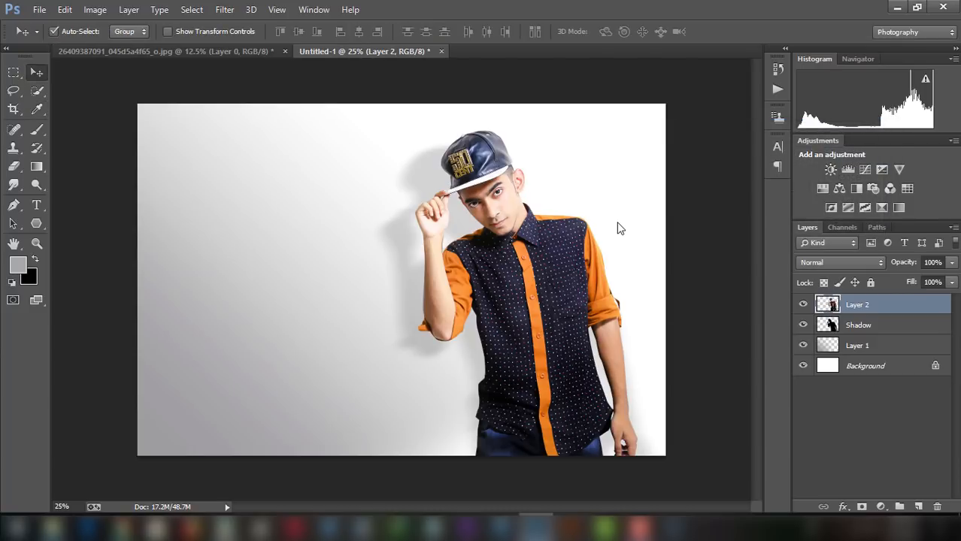
Step: Examine the man's cut-out edges, face and shadow up close, and the whole composition at a reduced size
key("ctrl+plus")
key("ctrl+plus")
key("ctrl+plus")
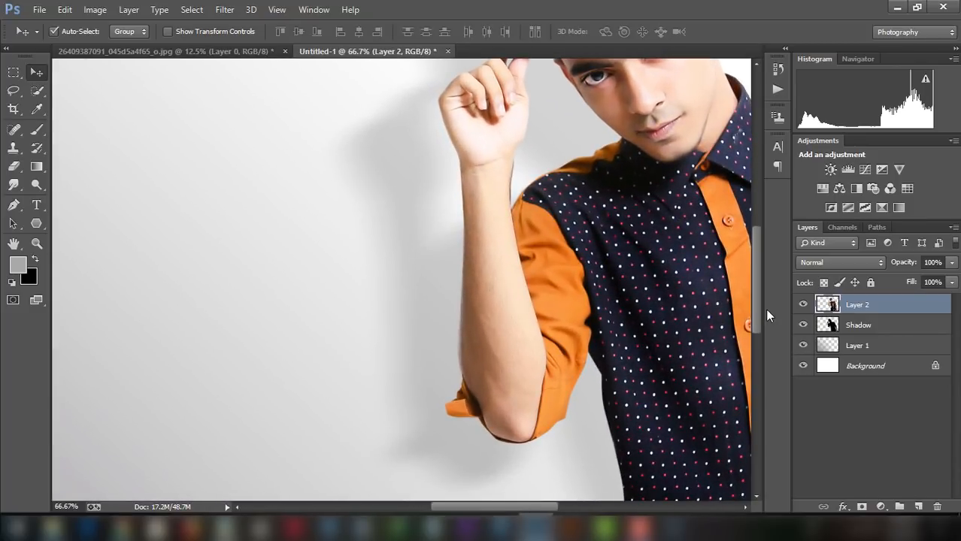
scroll(760, 305, "right", 5)
left_click_drag(760, 287, 764, 238)
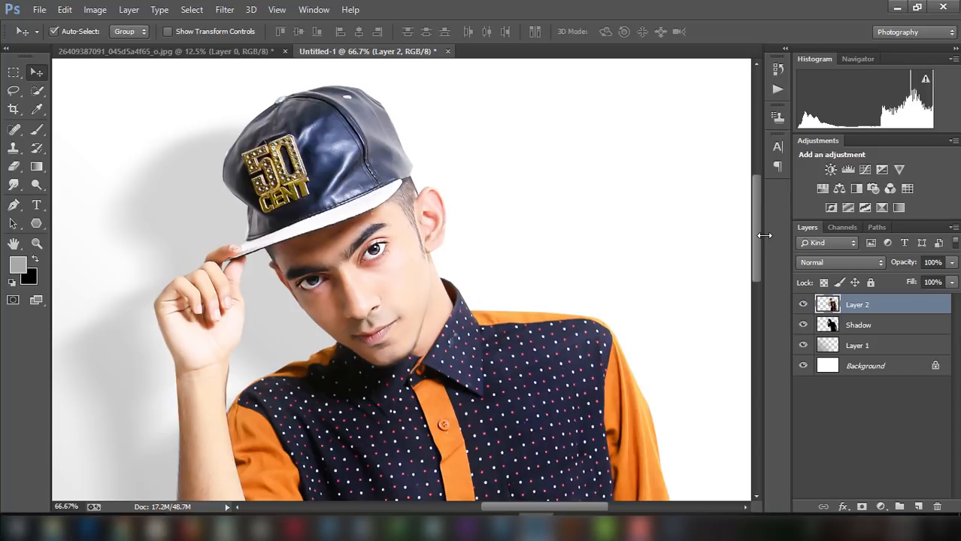
key("ctrl+minus")
key("ctrl+minus")
key("ctrl+minus")
key("ctrl+minus")
key("ctrl+minus")
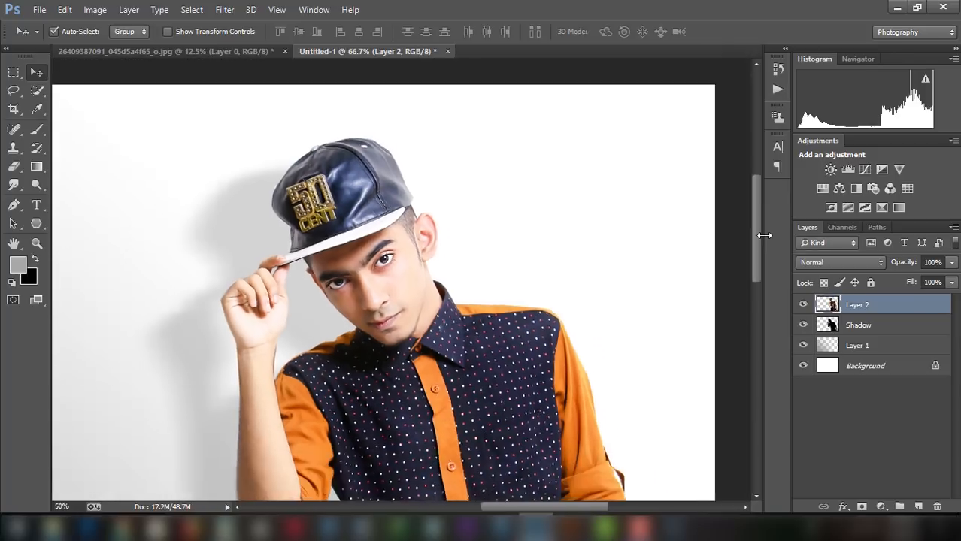
key("ctrl+minus")
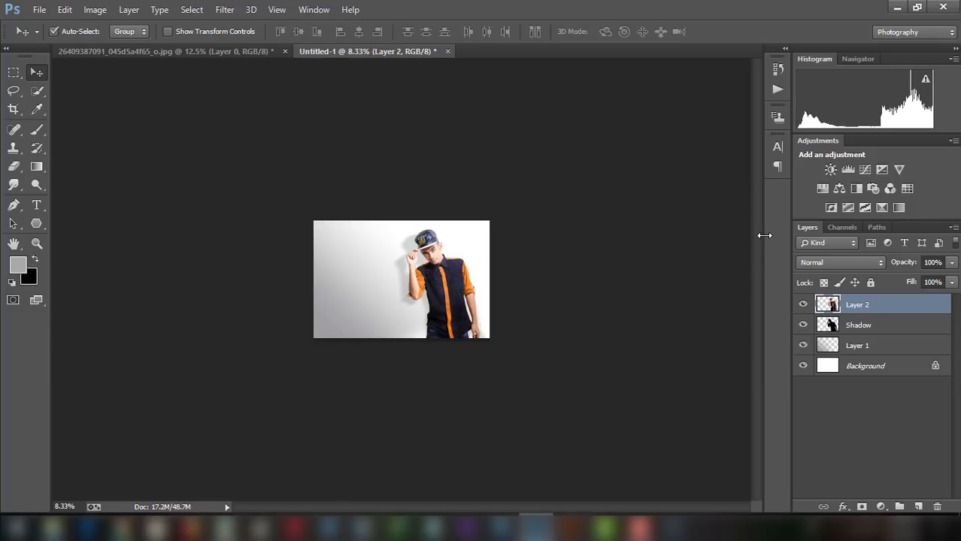
left_click(32, 87)
left_click(34, 76)
key("ctrl+plus")
key("ctrl+plus")
key("ctrl+plus")
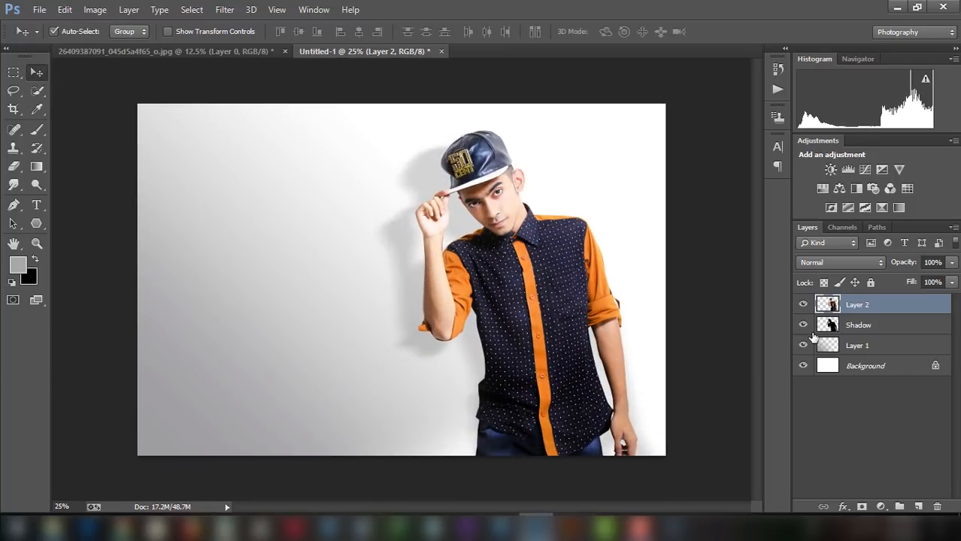
Step: Stamp all visible layers into a new top layer and, in the Camera Raw Filter, set Blacks to +42 and Clarity to about +28
key("ctrl+shift+alt+e")
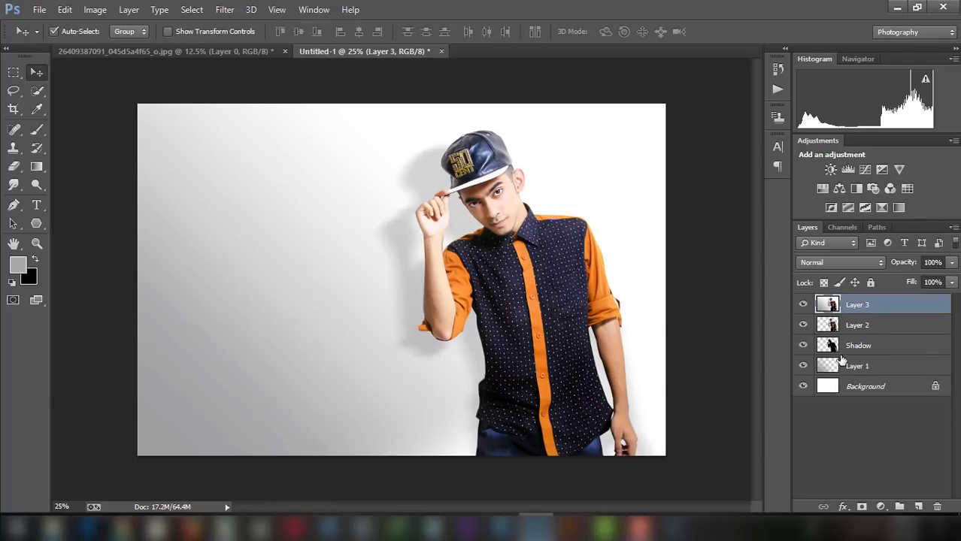
left_click(226, 10)
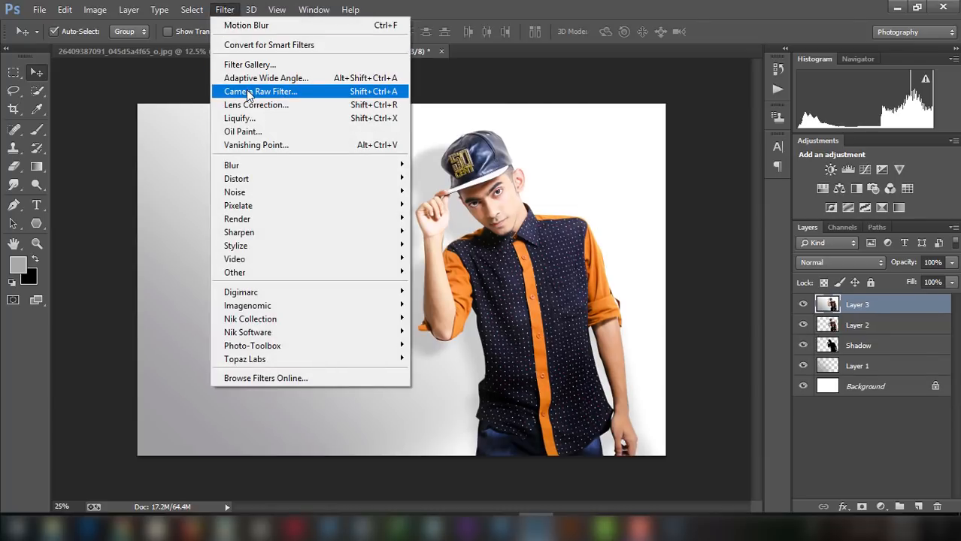
left_click(248, 93)
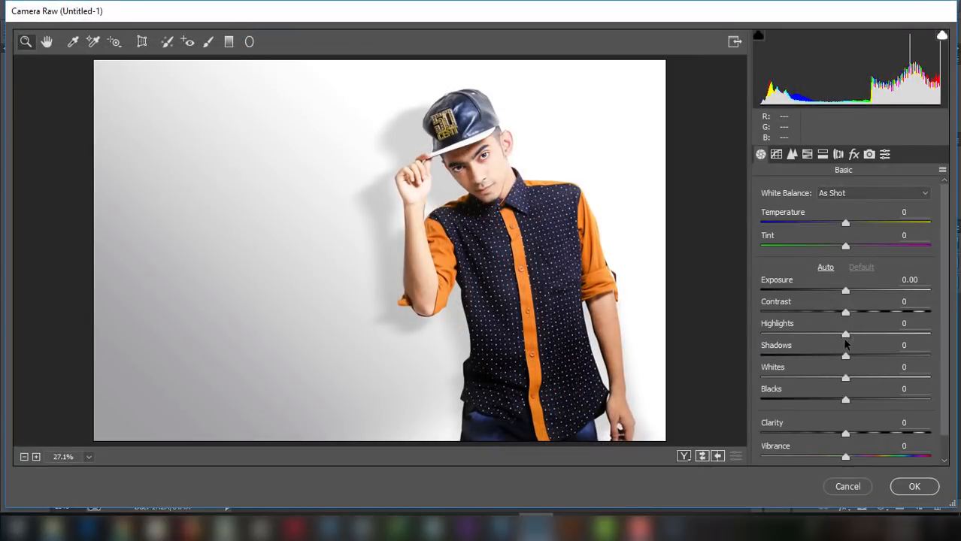
left_click_drag(845, 405, 880, 402)
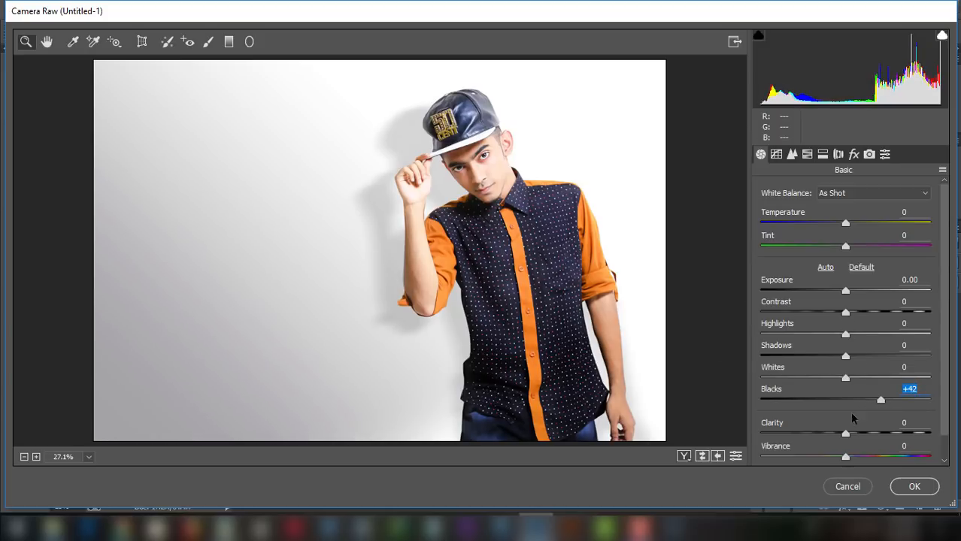
left_click_drag(845, 435, 872, 433)
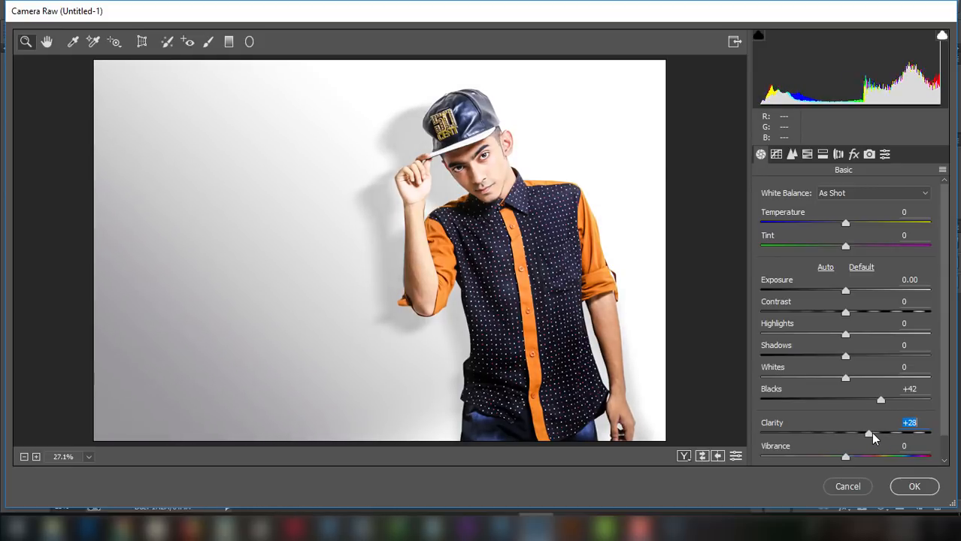
Step: Set the Camera Raw sharpening Amount to 63 and the noise reduction Luminance to 27
left_click(791, 155)
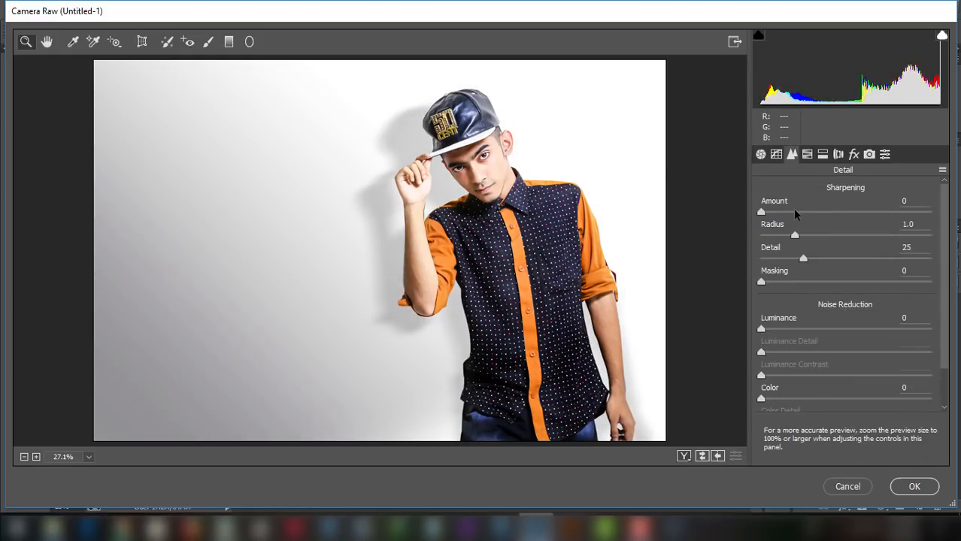
left_click_drag(795, 213, 831, 215)
left_click(804, 328)
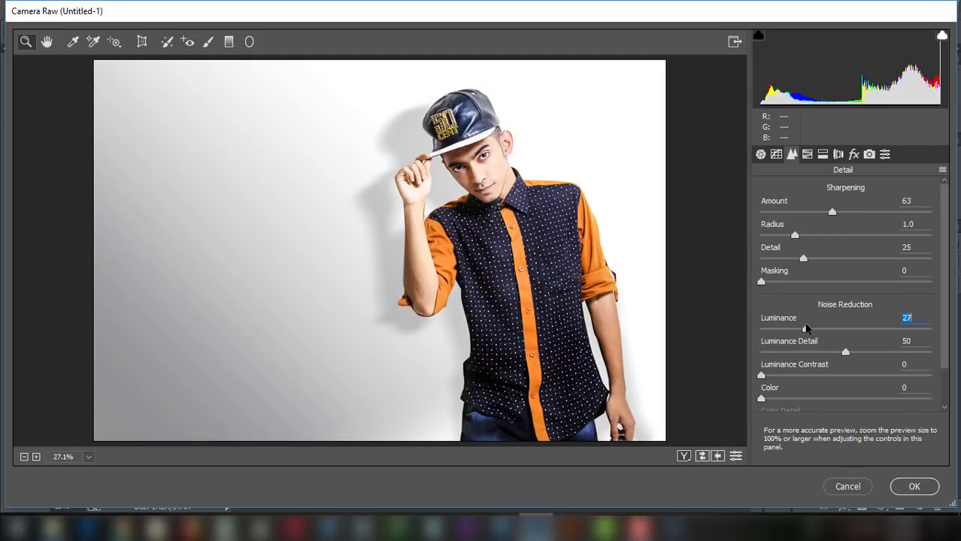
Step: Set the HSL saturation of Oranges to +36, Aquas to +74, Blues to +52 and Purples to +58, and raise Magentas and Reds
left_click(807, 154)
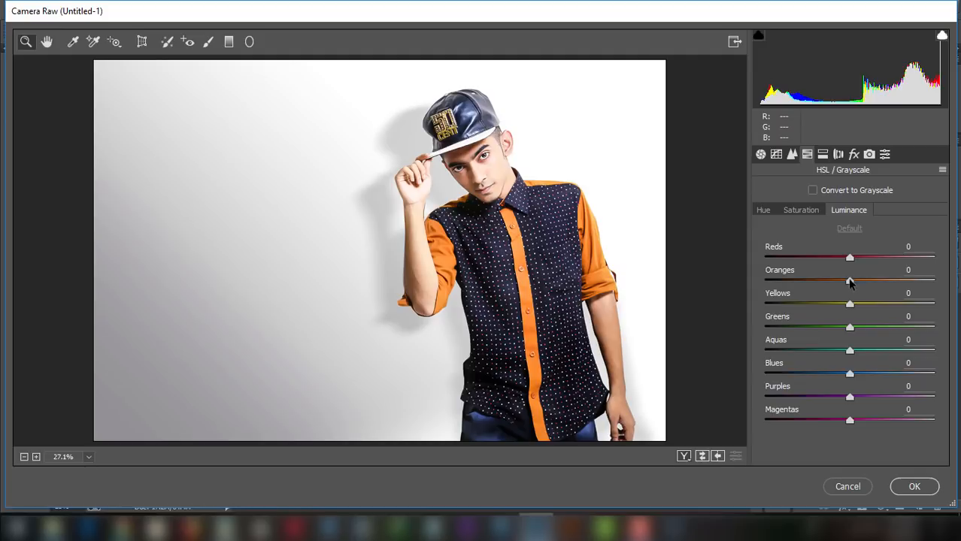
left_click_drag(850, 282, 881, 281)
left_click(800, 211)
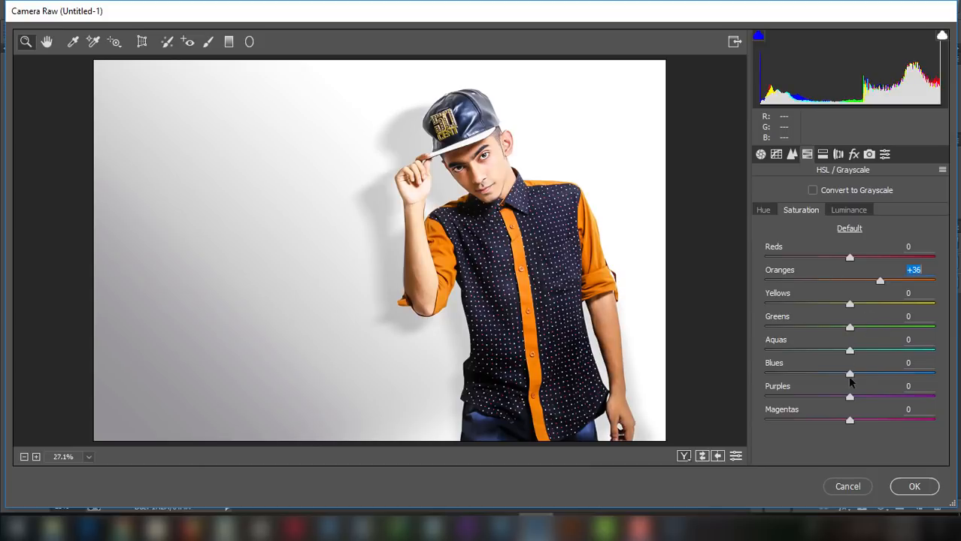
left_click_drag(849, 376, 912, 350)
left_click_drag(850, 397, 899, 397)
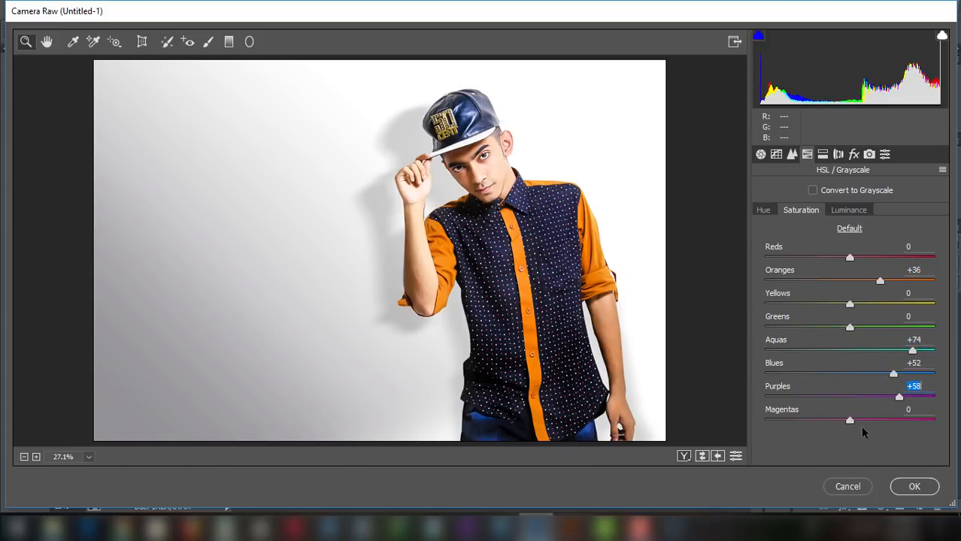
left_click_drag(849, 420, 895, 421)
left_click_drag(849, 258, 889, 258)
Step: Add a post-crop vignette with Amount -23, Roundness -60 and Feather 48, apply the filter and compare before and after
left_click(853, 154)
mouse_move(845, 389)
left_mouse_down()
mouse_move(812, 389)
mouse_move(826, 389)
left_mouse_up()
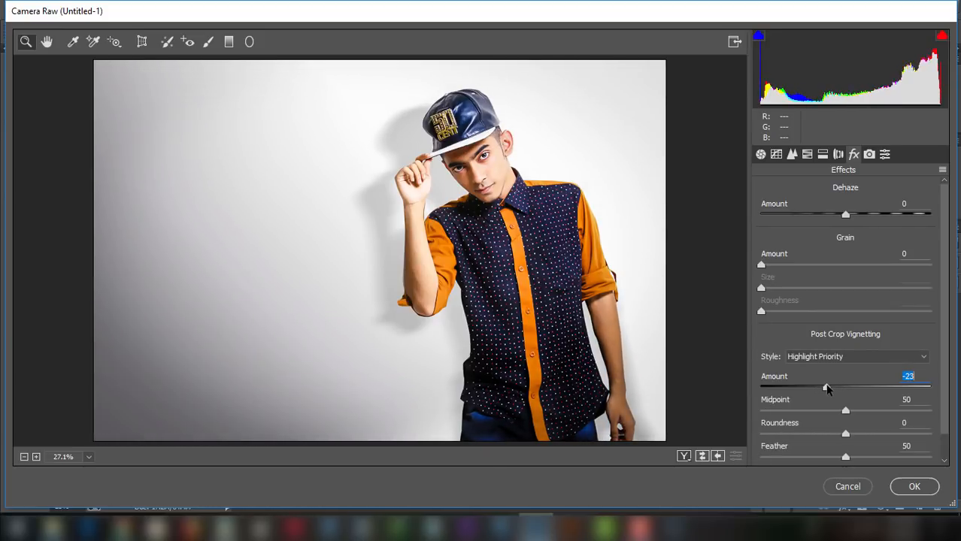
left_click_drag(845, 435, 795, 427)
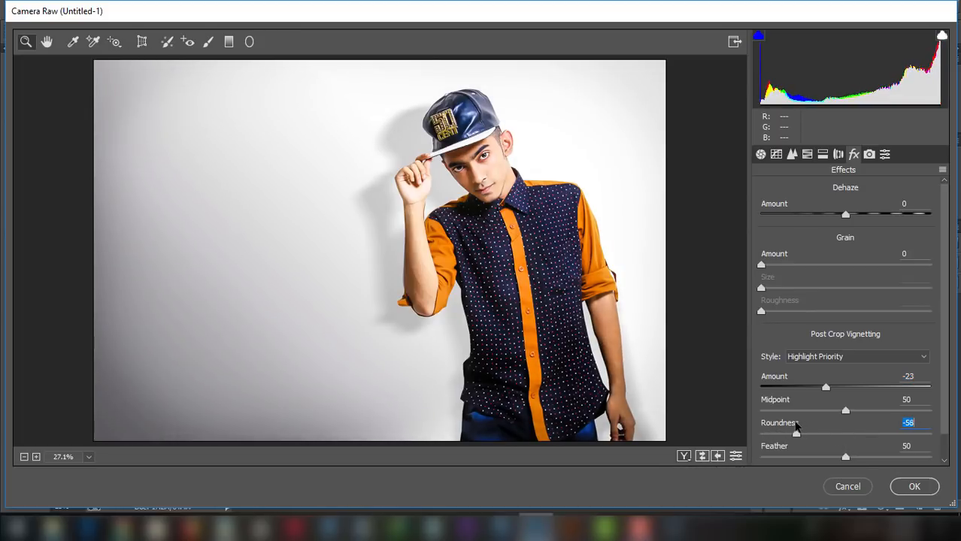
mouse_move(843, 457)
left_mouse_down()
mouse_move(807, 456)
mouse_move(842, 456)
left_mouse_up()
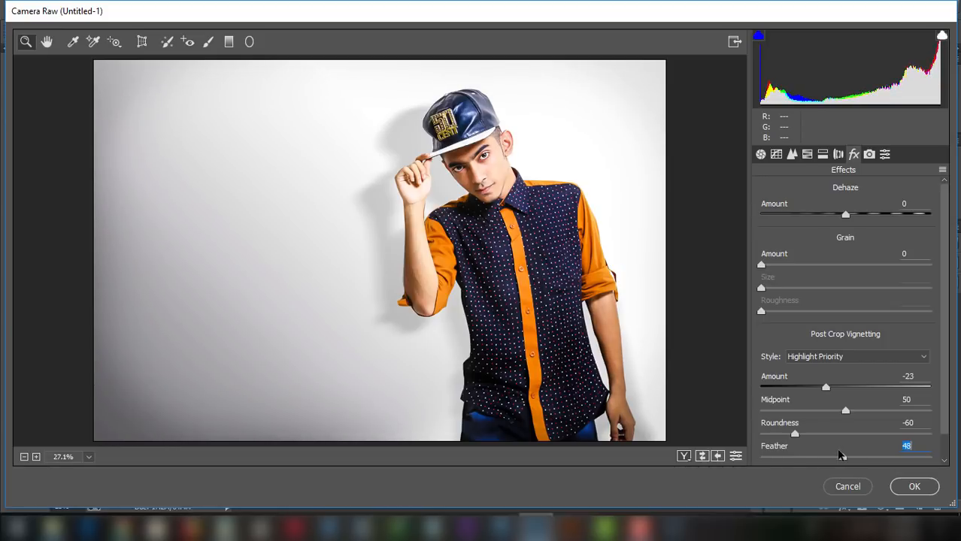
left_click(912, 487)
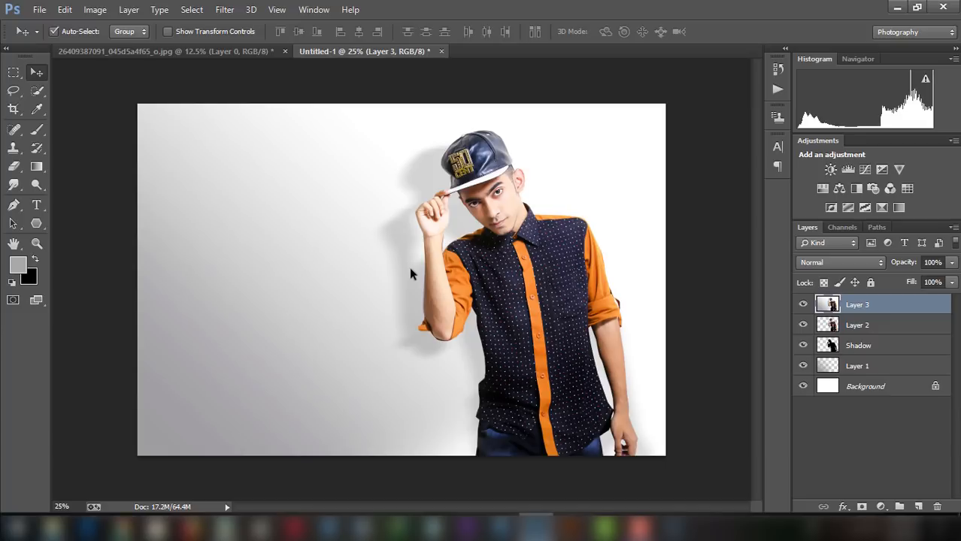
key("ctrl+z")
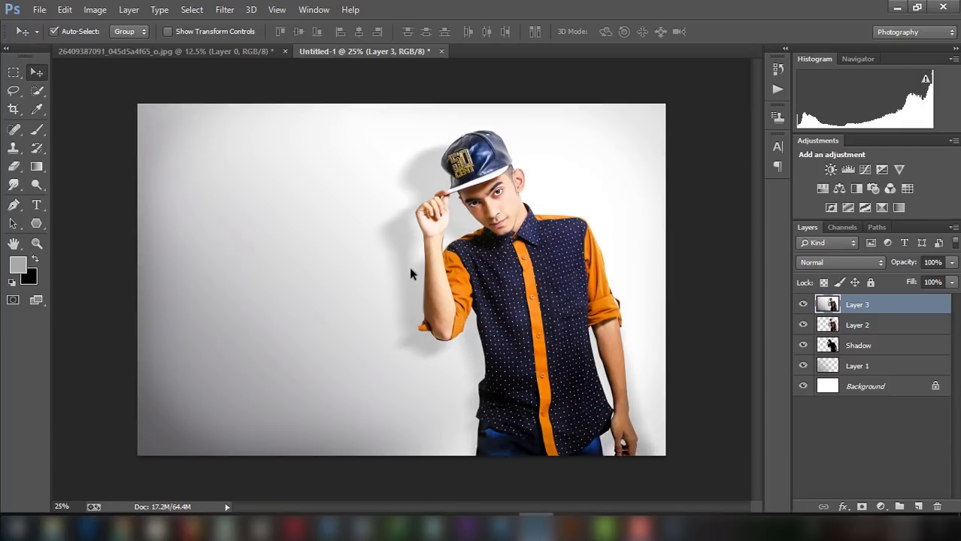
left_click(38, 89)
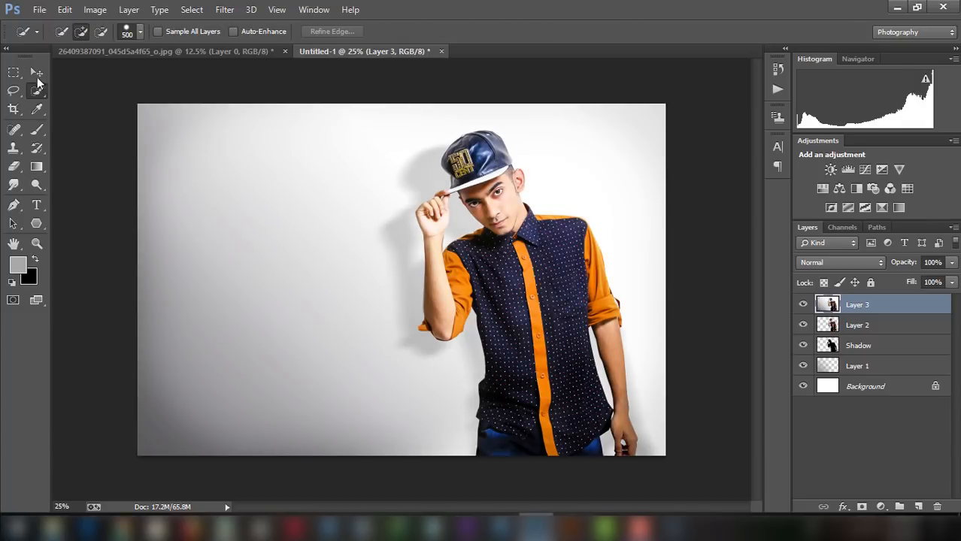
left_click(36, 73)
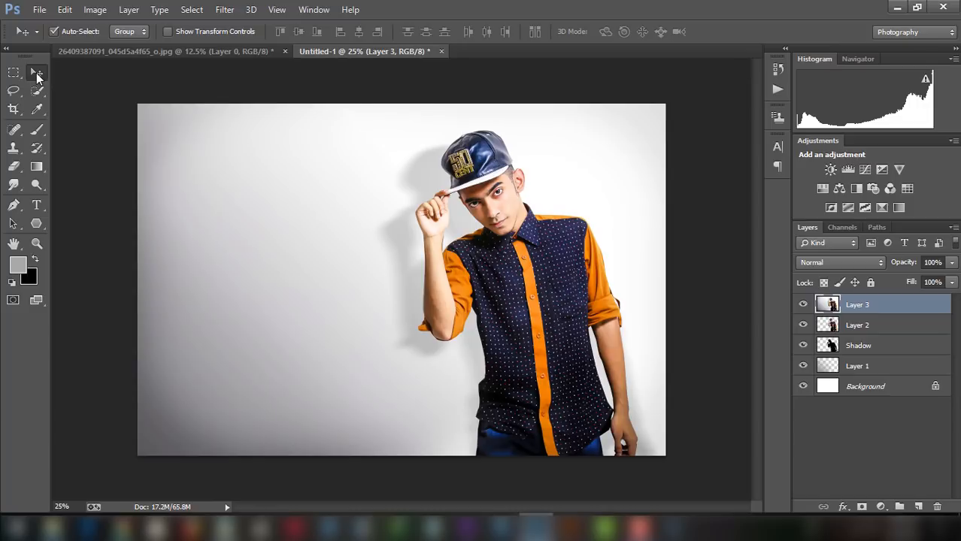
left_click(222, 10)
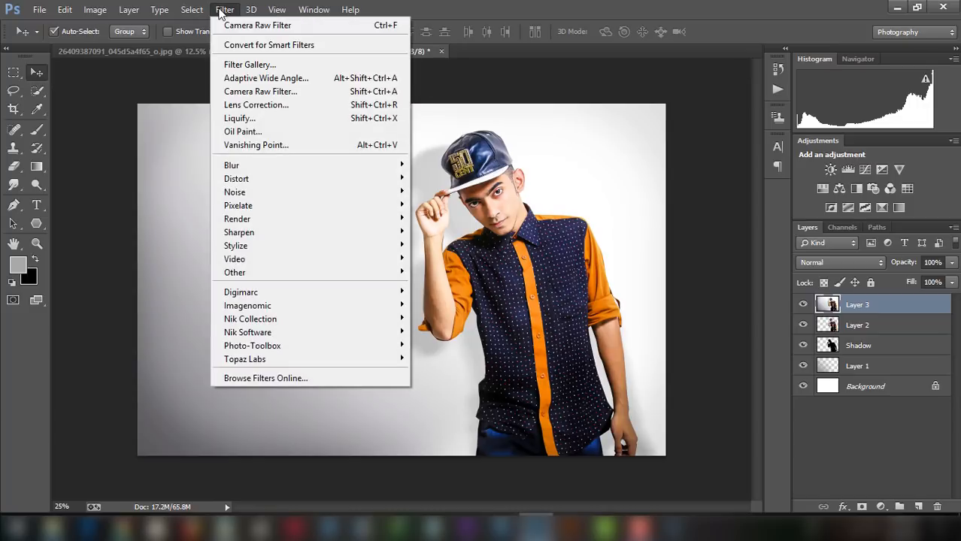
Step: Duplicate Layer 3, keeping the default name for the copy
left_click(891, 314)
right_click(887, 308)
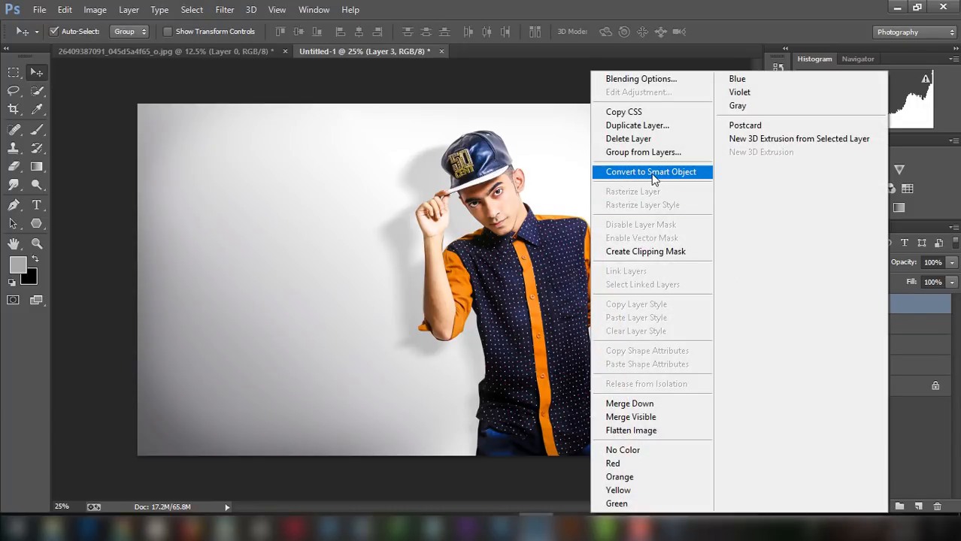
left_click(651, 126)
left_click(611, 161)
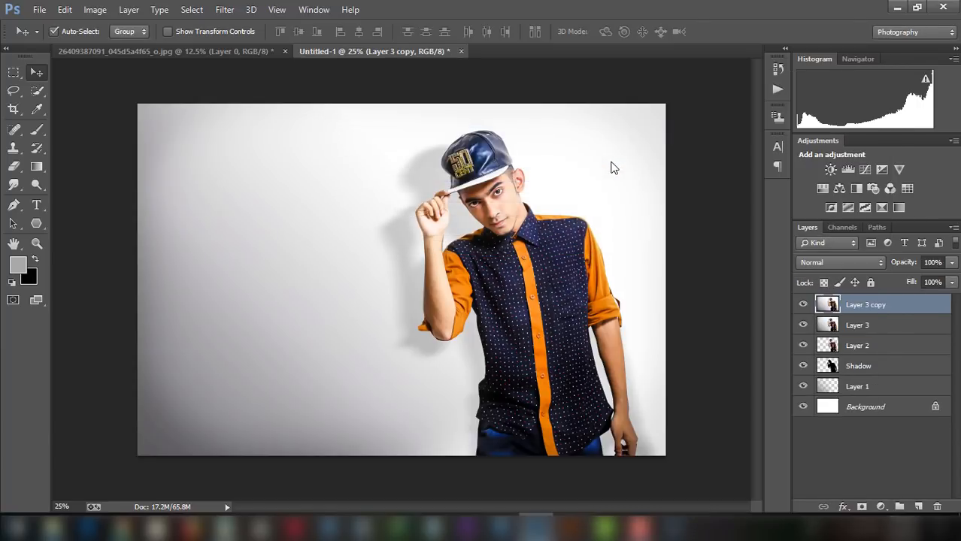
Step: Move Layer 2 with the cut-out man to the top of the layer stack
left_click(224, 11)
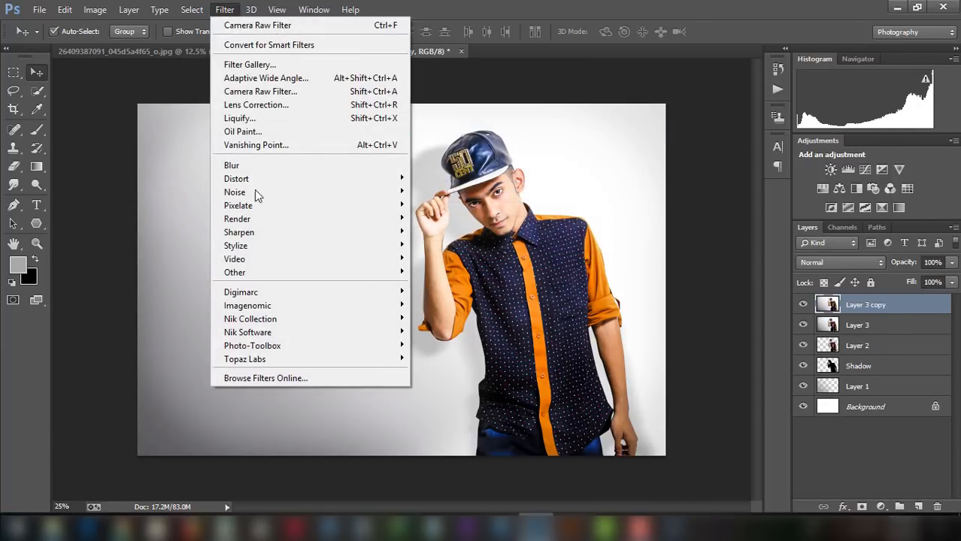
left_click(854, 326)
left_click(854, 327)
left_click(863, 346)
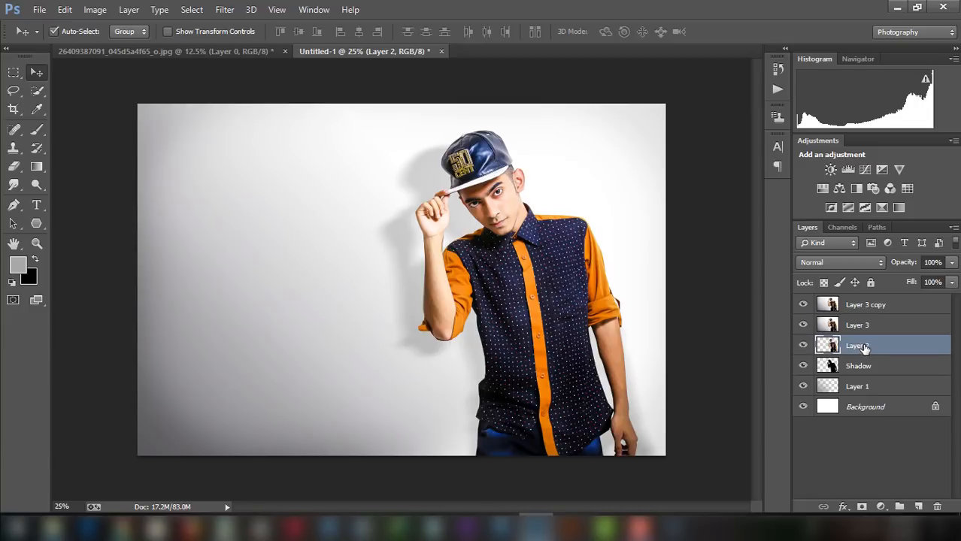
left_click_drag(863, 346, 859, 305)
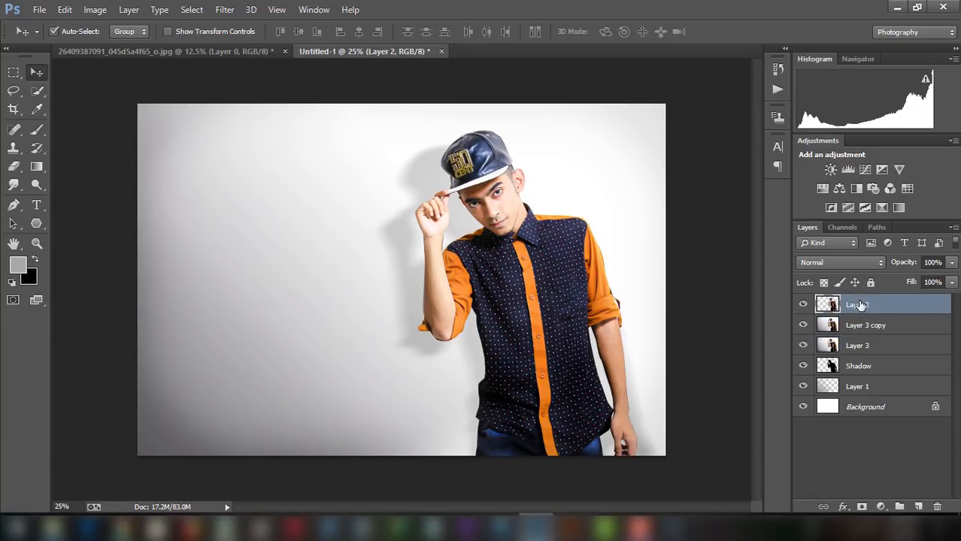
Step: Apply a High Pass filter with a radius of 12.7 pixels to Layer 2
left_click(224, 11)
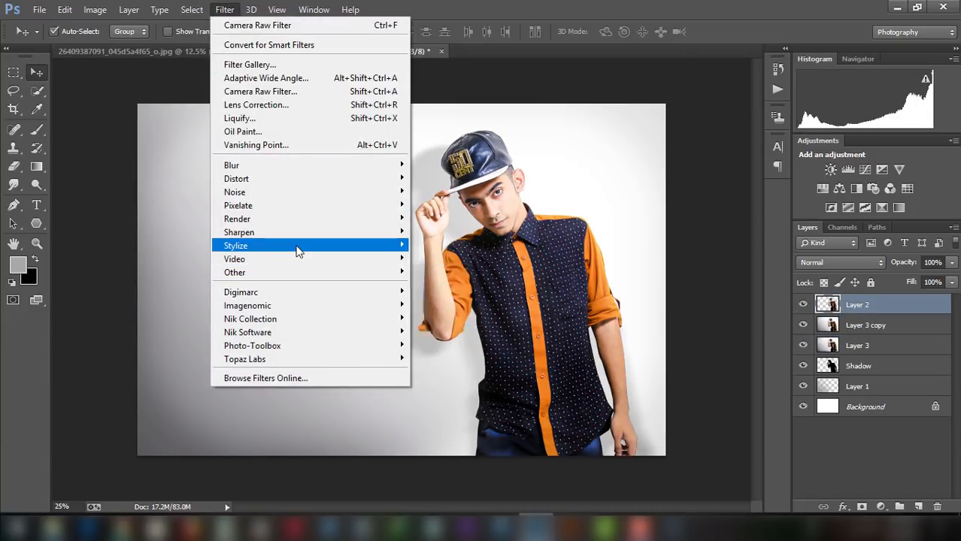
mouse_move(369, 242)
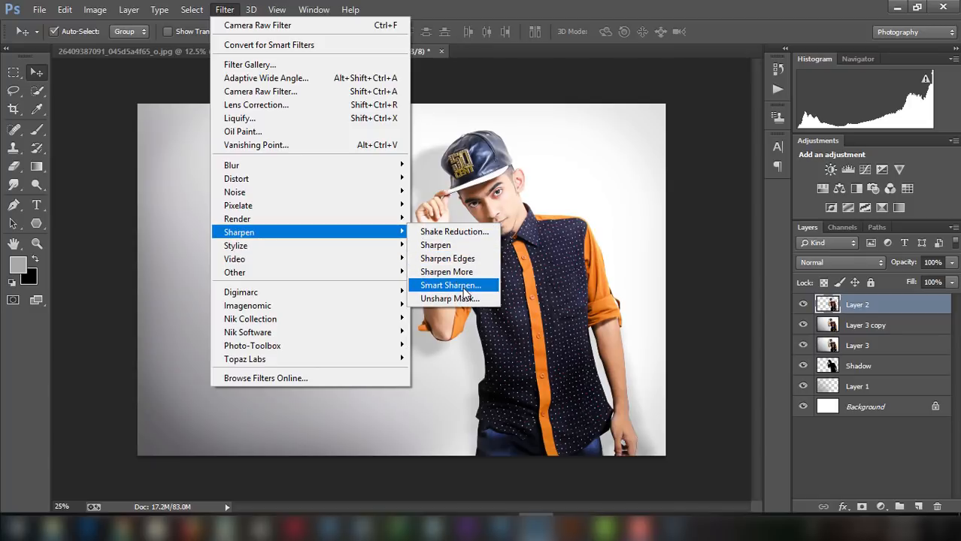
mouse_move(318, 277)
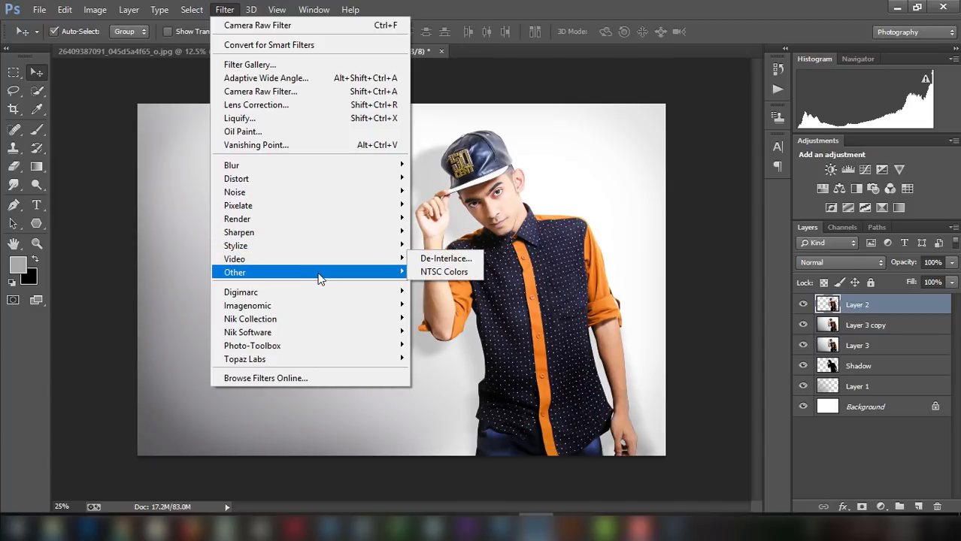
left_click(434, 286)
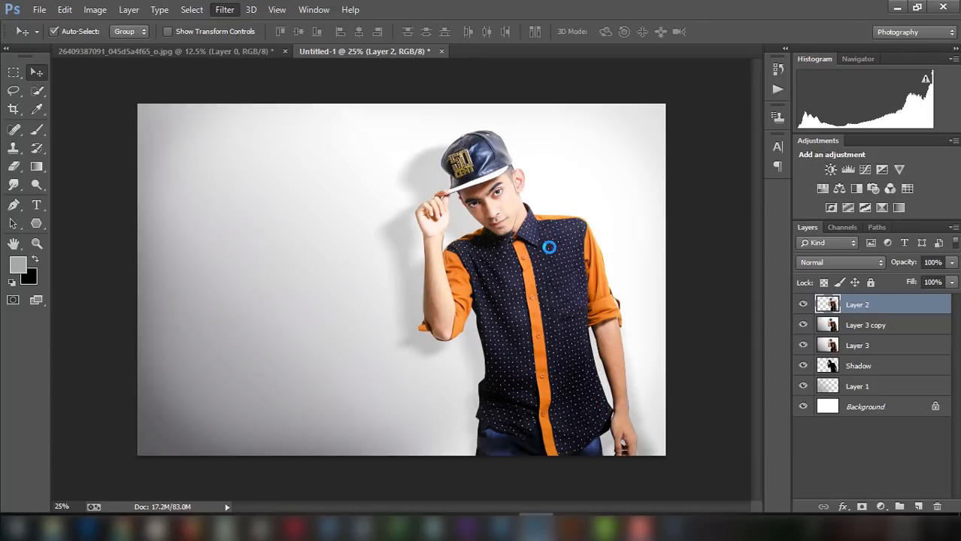
left_click_drag(532, 118, 669, 122)
left_click_drag(671, 323, 695, 323)
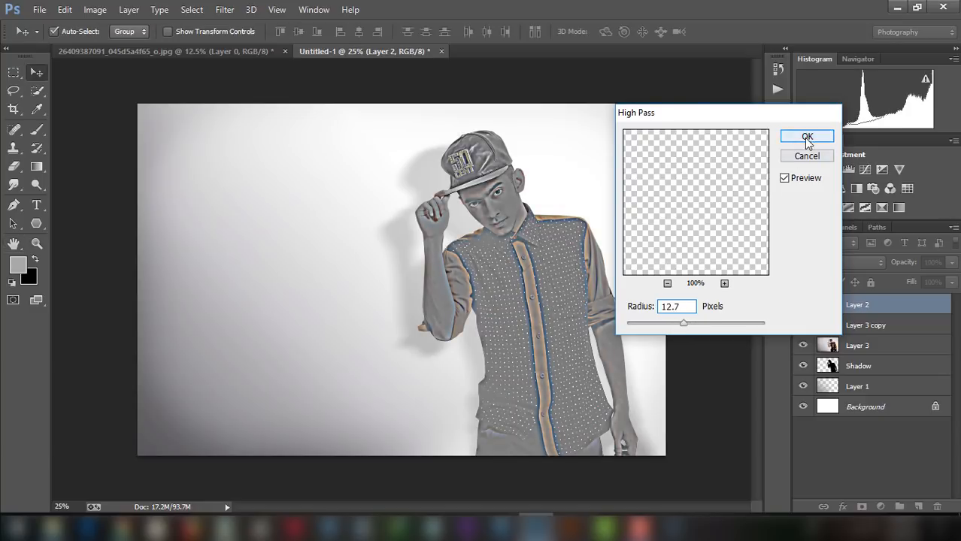
left_click(807, 139)
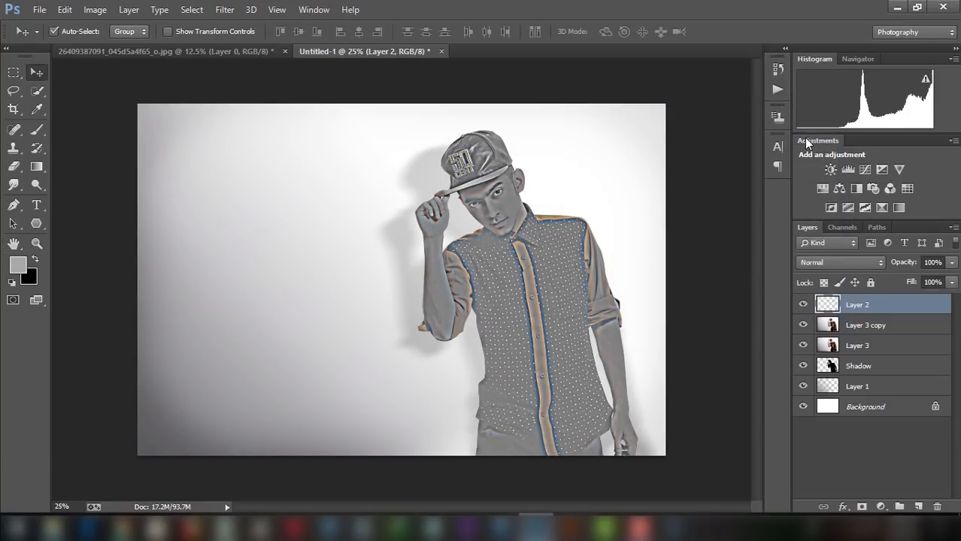
Step: Set the high-pass layer to Overlay blending at 52% opacity and merge it down into Layer 3 copy
left_click(813, 265)
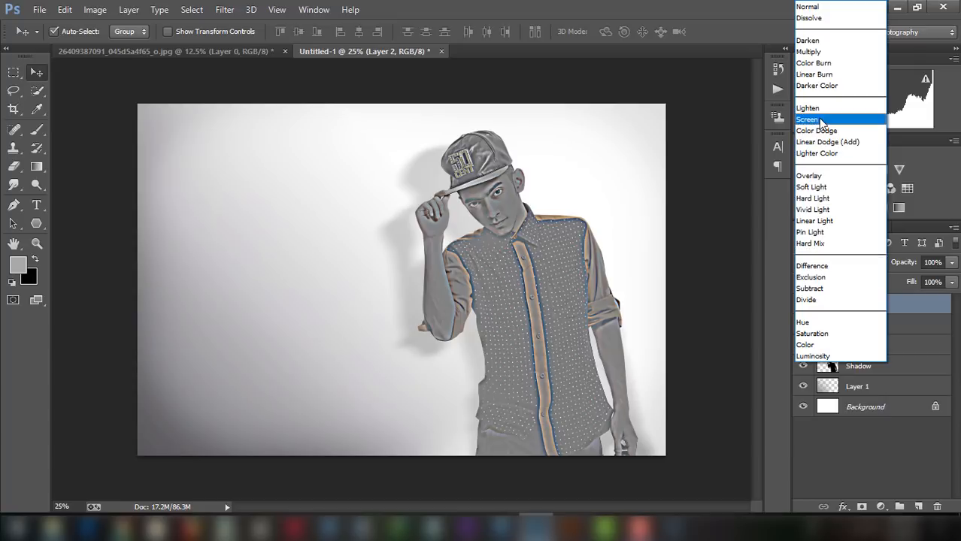
left_click(825, 176)
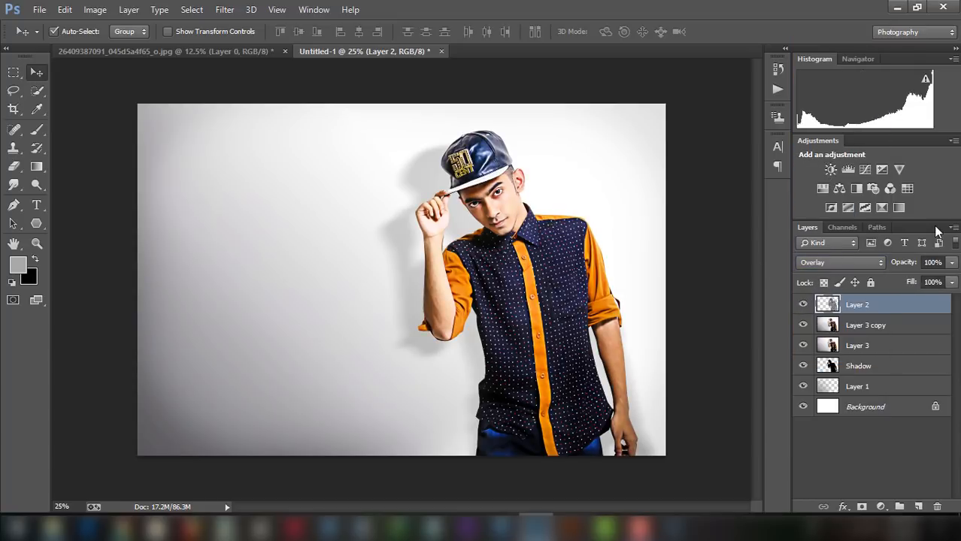
left_click(952, 262)
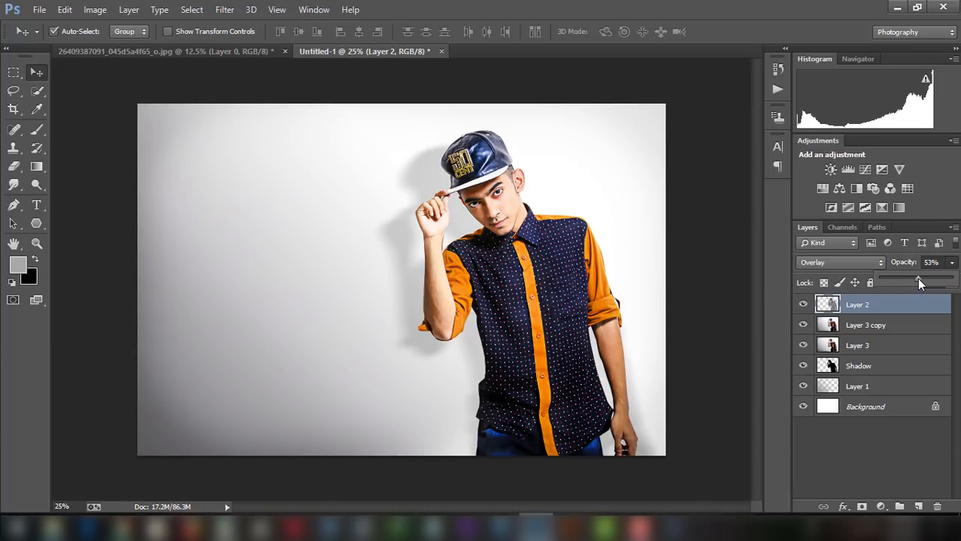
left_click_drag(918, 279, 938, 281)
right_click(908, 303)
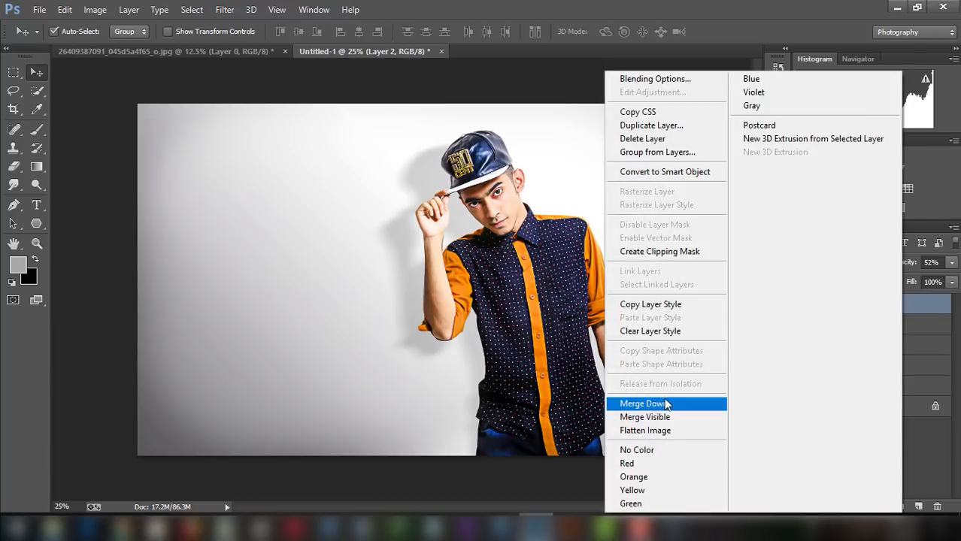
left_click(665, 400)
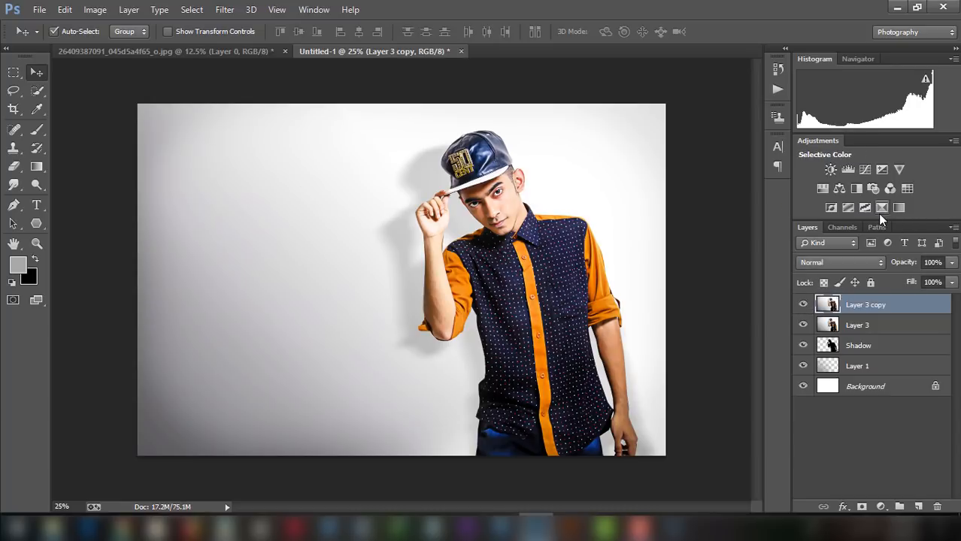
Step: Add a Selective Color adjustment layer above Layer 3 copy and set Black to +1% for the Blacks
left_click(878, 210)
left_click_drag(482, 117, 151, 100)
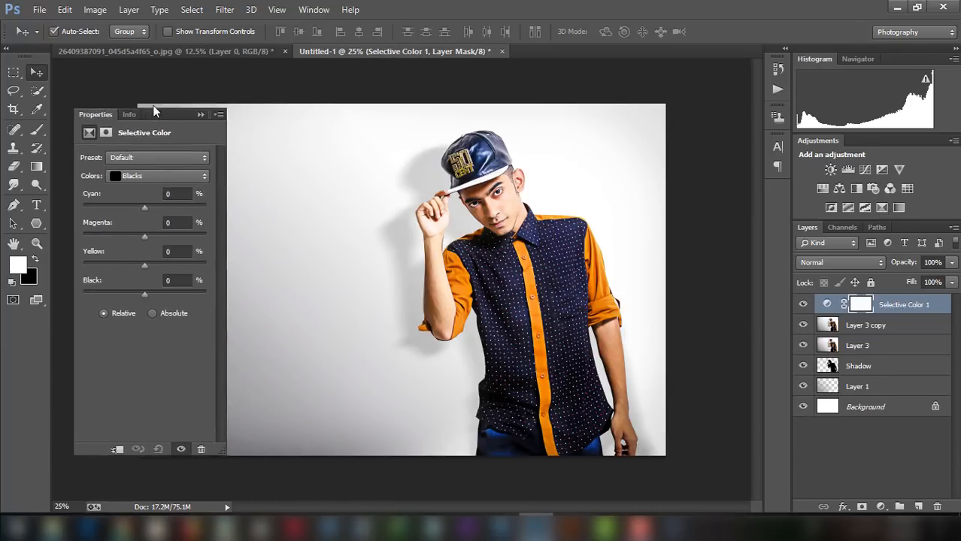
left_click_drag(142, 282, 137, 281)
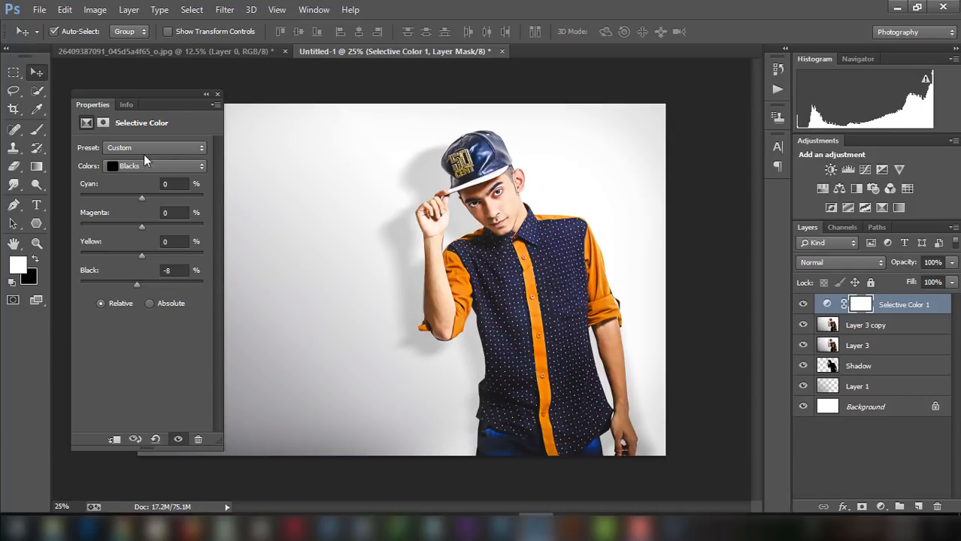
left_click_drag(181, 91, 752, 95)
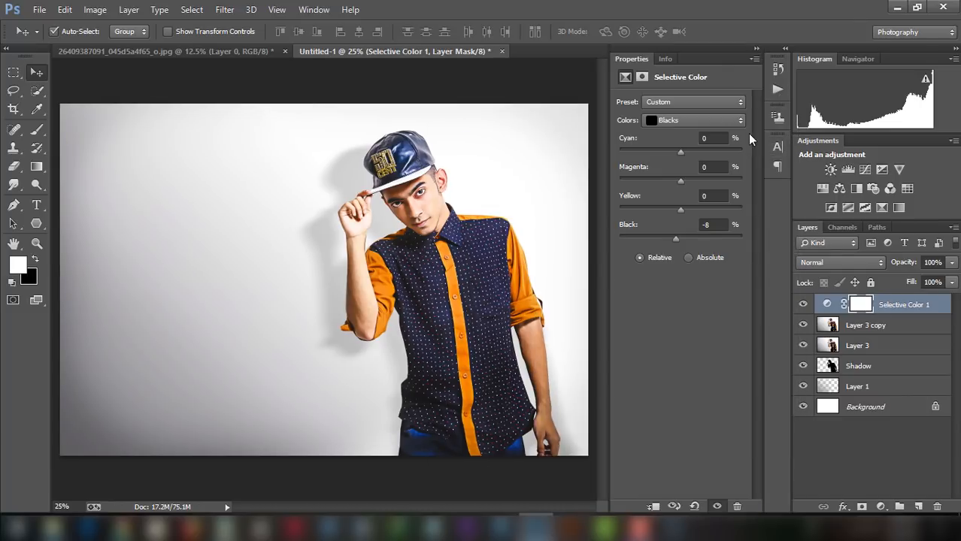
left_click_drag(686, 239, 680, 239)
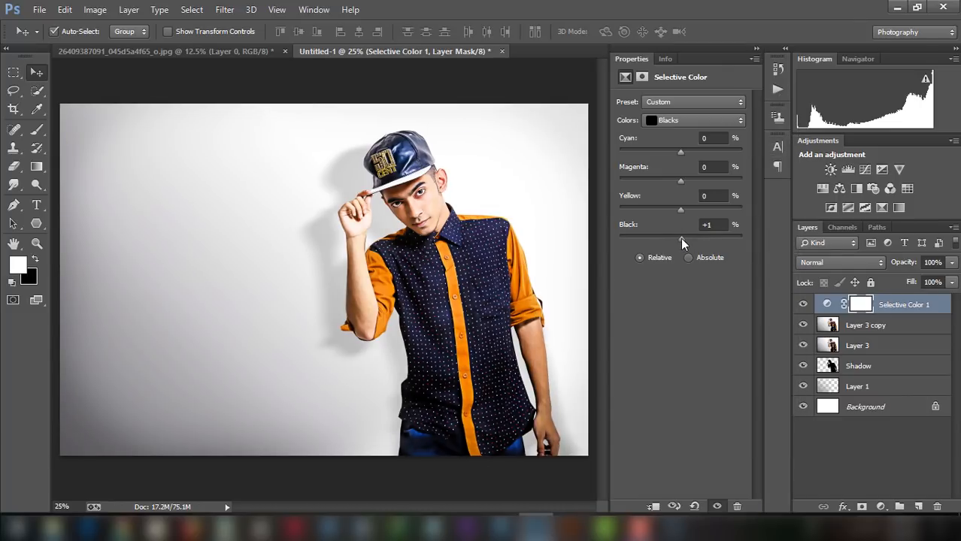
Step: Set Black to -18% for the Neutrals in the Selective Color adjustment and collapse its properties
left_click(674, 122)
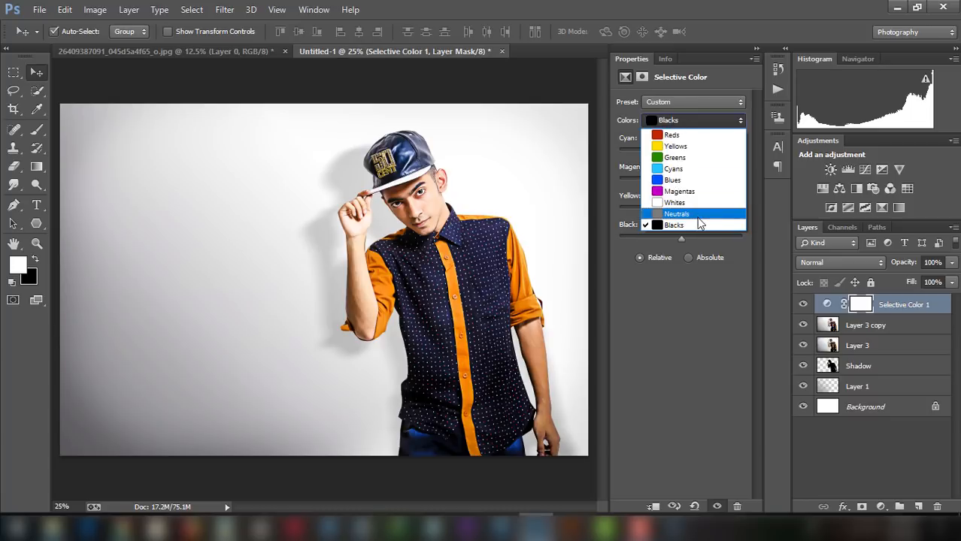
left_click(680, 215)
left_click_drag(677, 240, 668, 239)
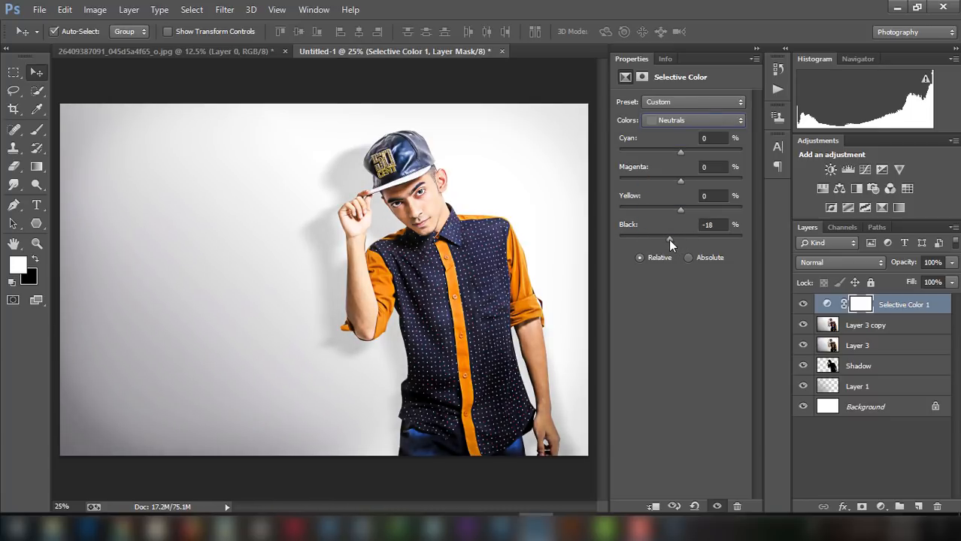
left_click(757, 48)
key("ctrl+minus")
key("ctrl+minus")
key("ctrl+minus")
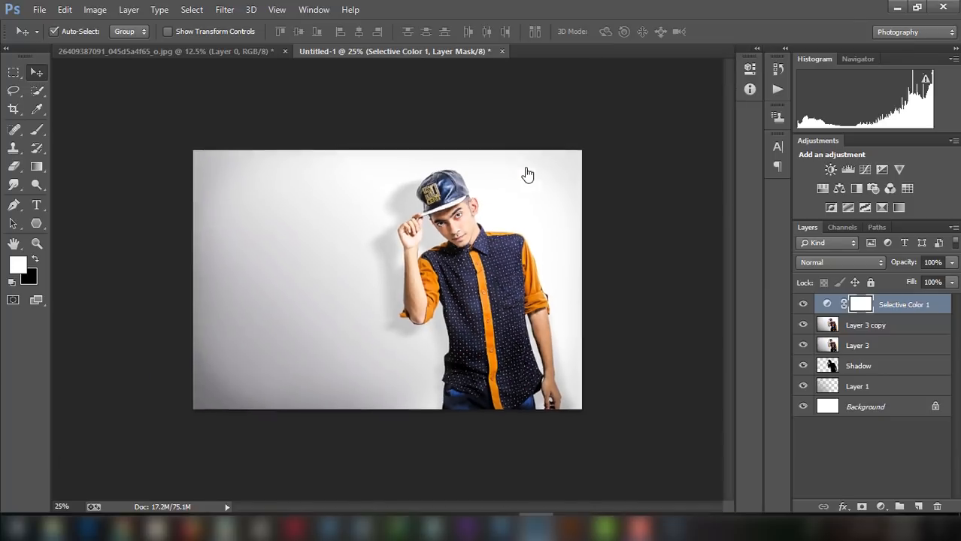
key("ctrl+plus")
key("ctrl+plus")
key("ctrl+plus")
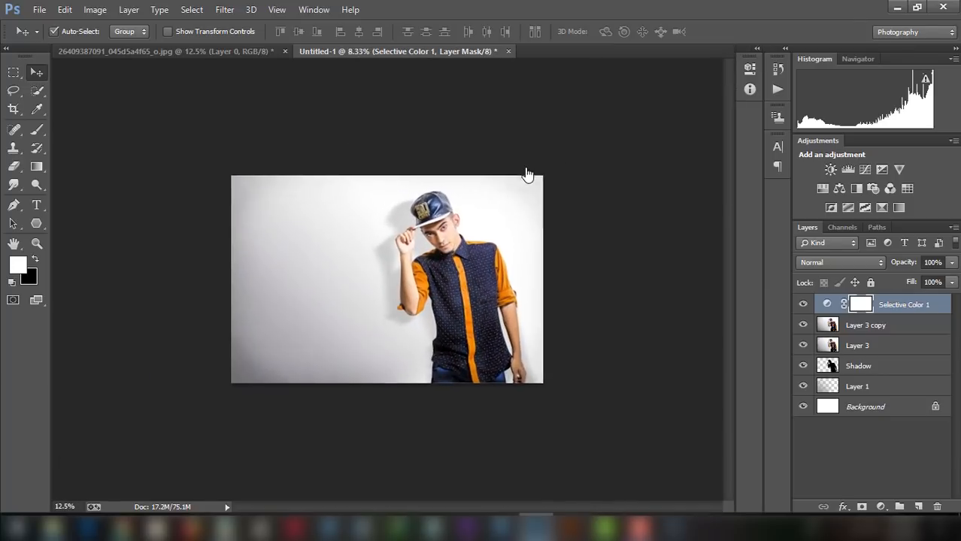